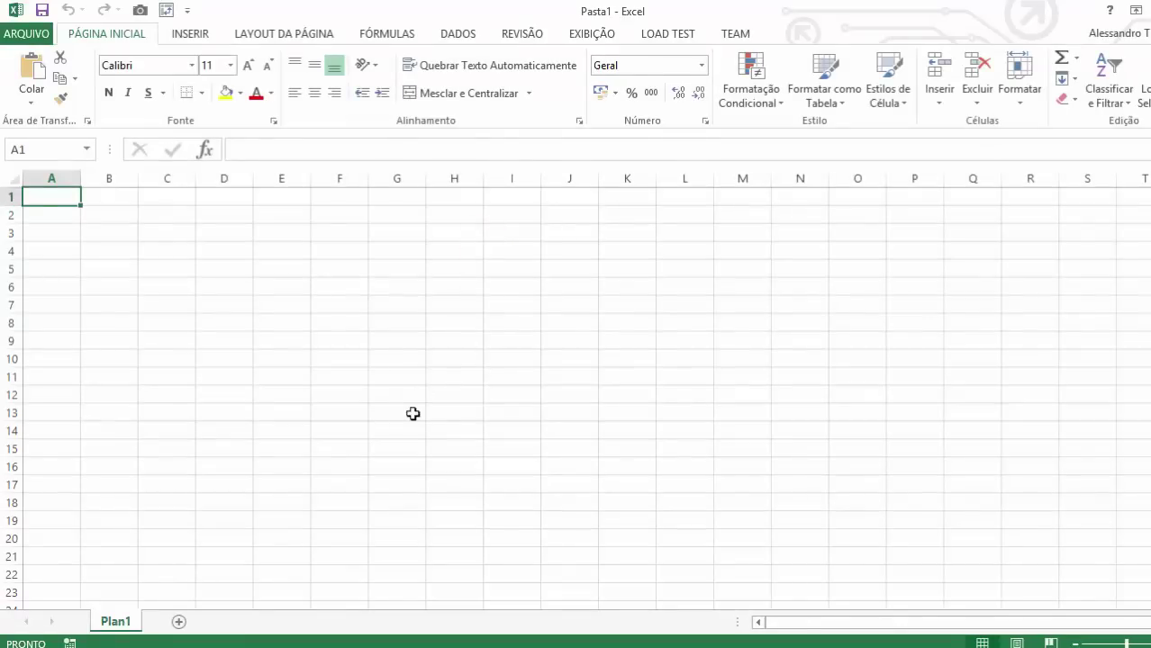
Spell the first name across cells A1 to J1, one capital letter per cell.
ctrl+scroll(411, 425, up, 4)
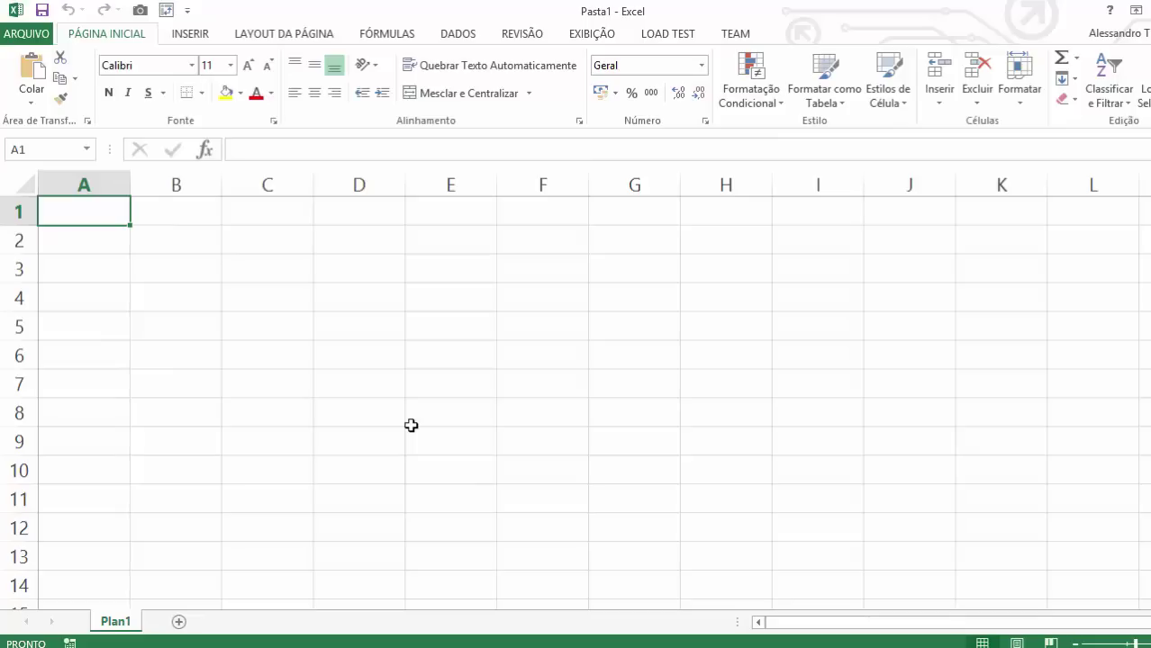
text(A)
key(Right)
key(Left)
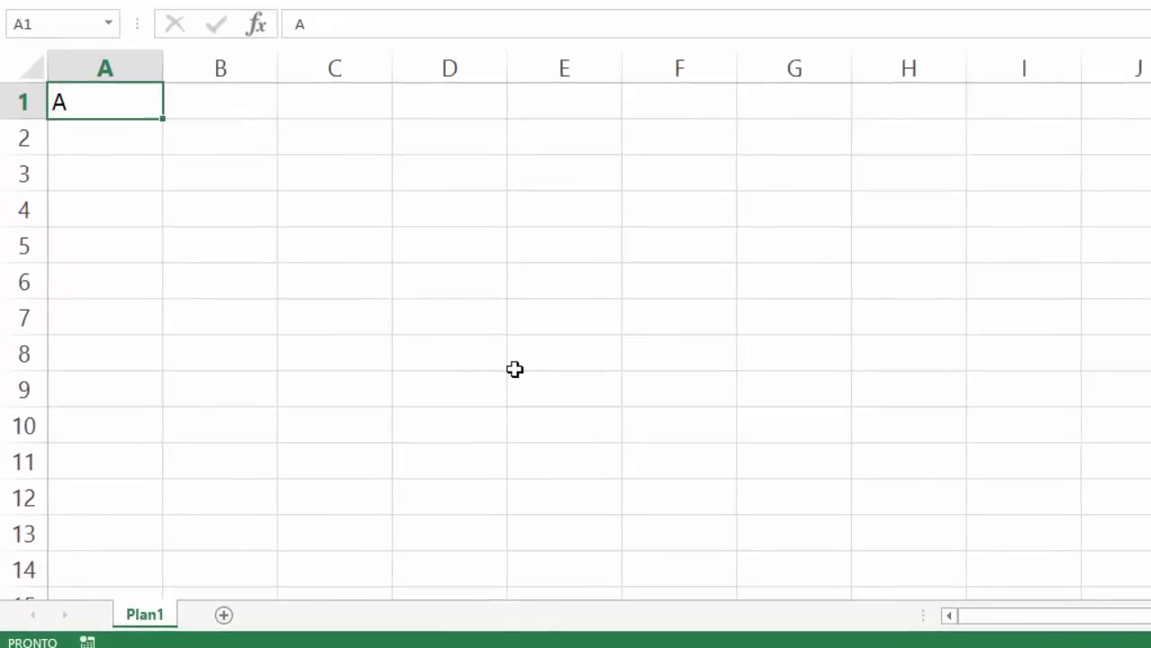
text(S)
key(BackSpace)
text(A)
key(Right)
text(L)
key(Return)
text(E)
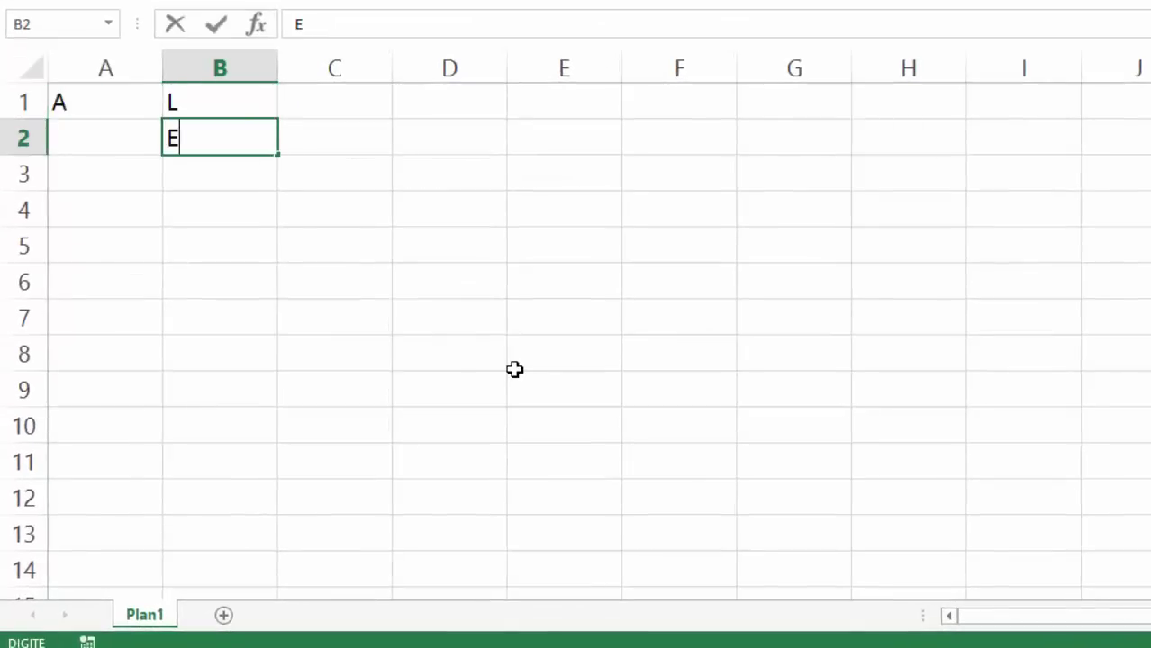
key(Up)
key(Down)
key(Delete)
key(Up)
key(Right)
text(E)
key(Right)
text(S)
key(Right)
text(S)
key(Right)
text(A)
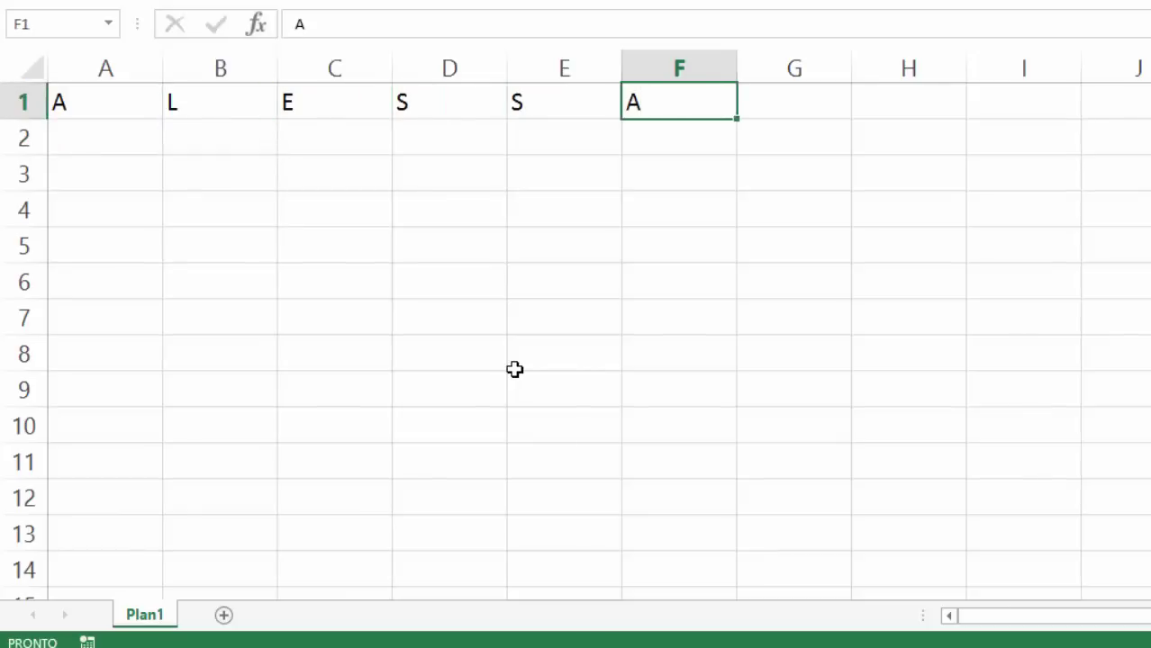
key(Right)
text(N)
key(Right)
text(D)
key(Right)
text(R)
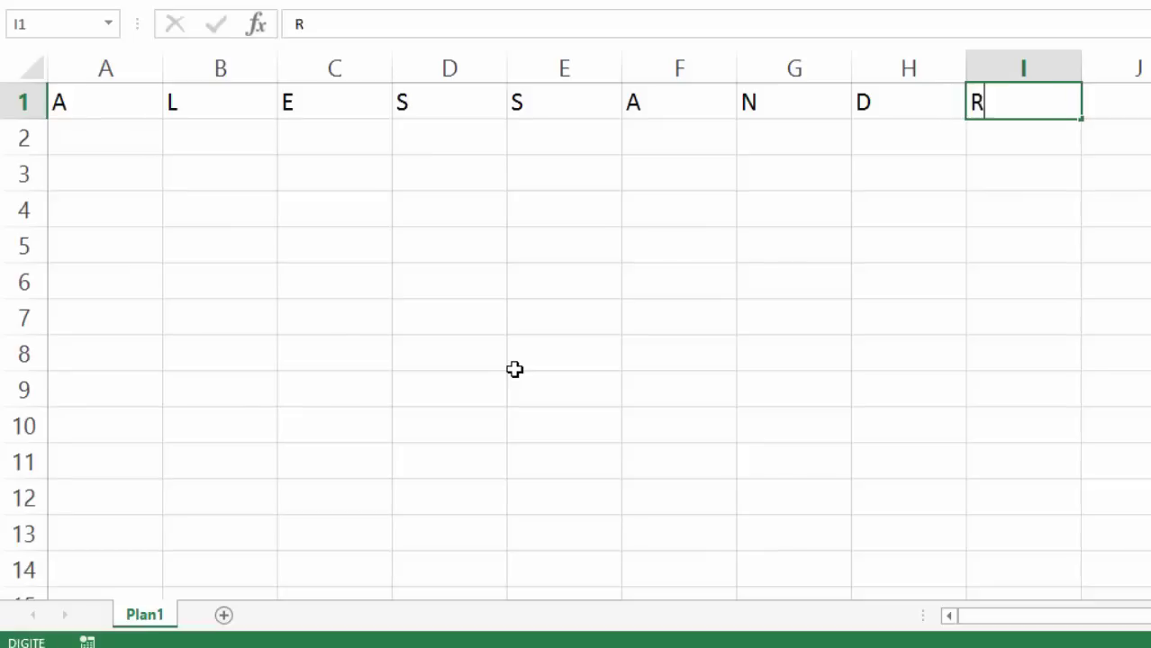
key(Right)
text(O)
key(Return)
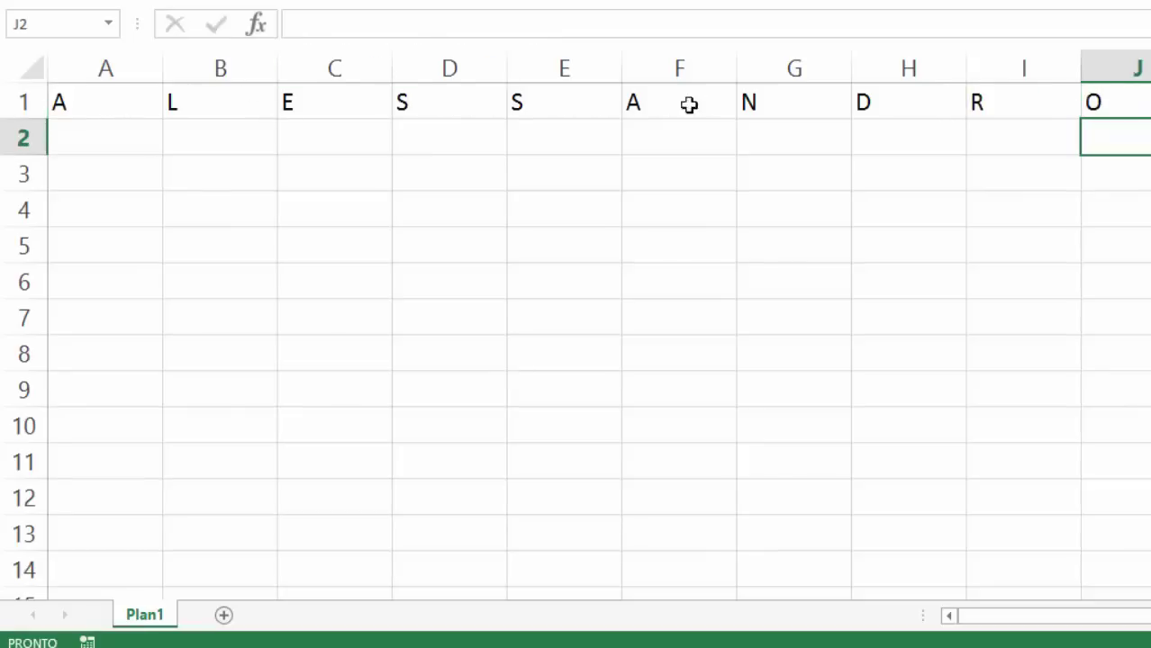
AutoFit the widths of columns A through J to their single-letter contents.
drag(1122, 65, 136, 44)
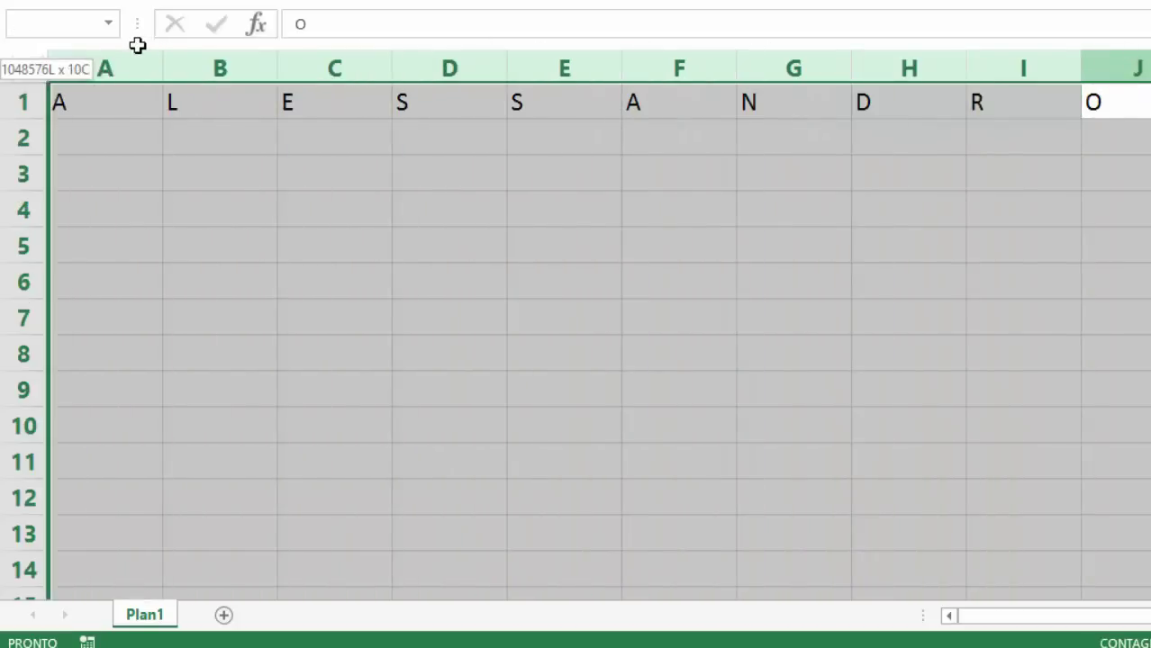
double_click(162, 59)
click(185, 180)
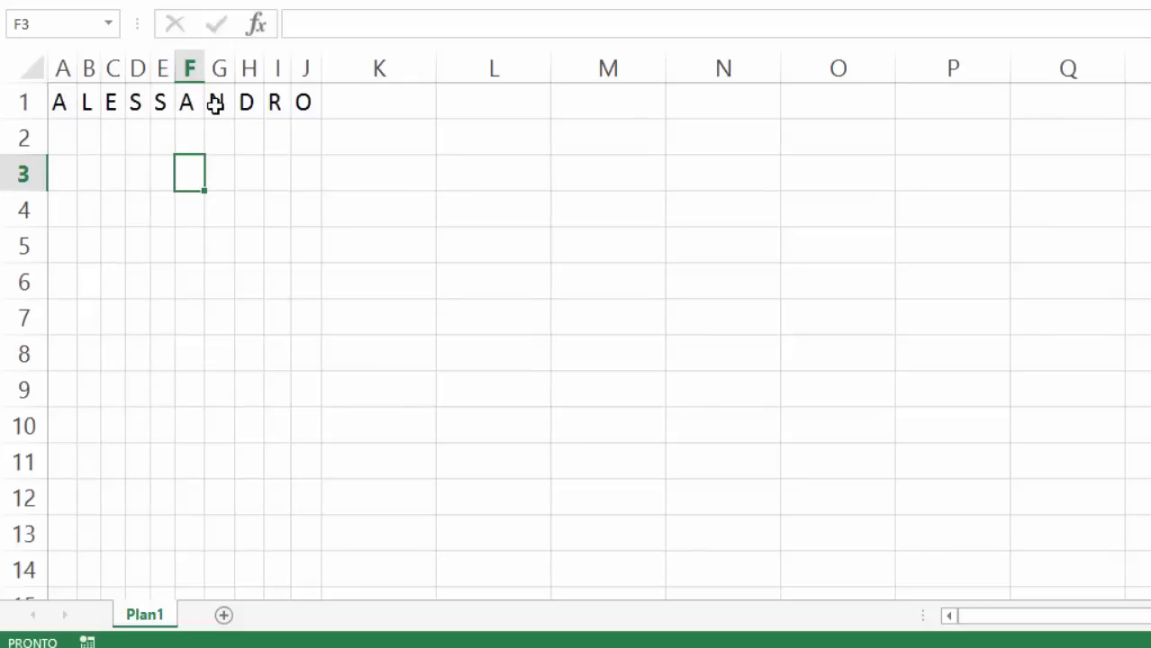
Enter the formula =CONCATENAR(A1:J1) in cell L1 to try joining the letters as a range.
click(488, 97)
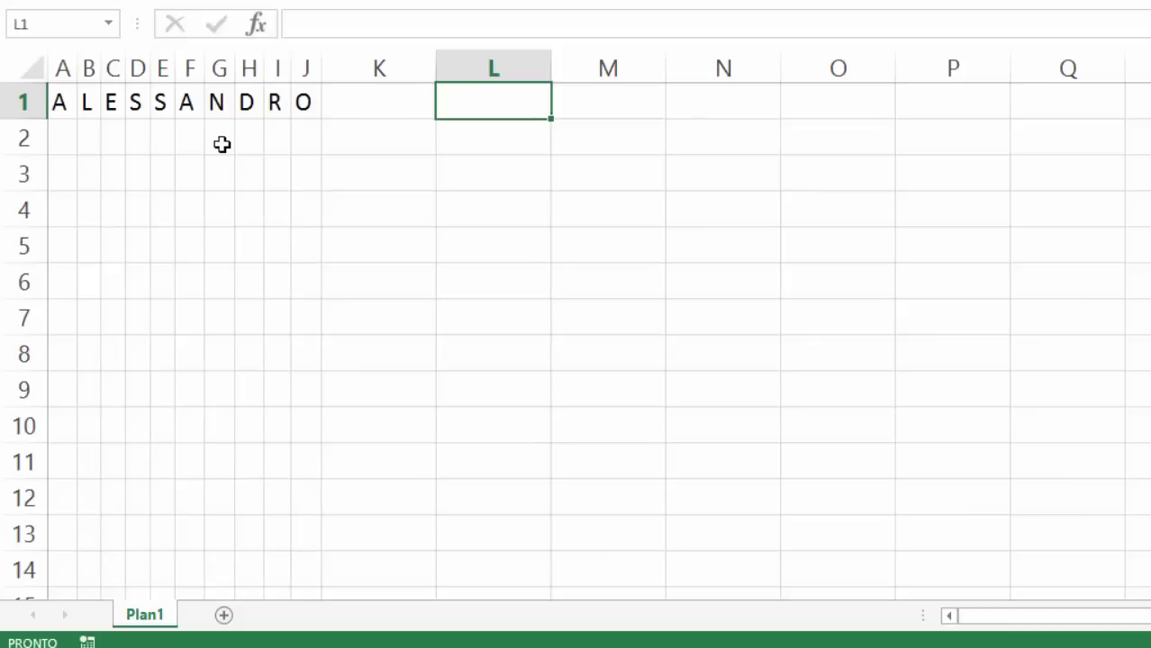
text(=CON)
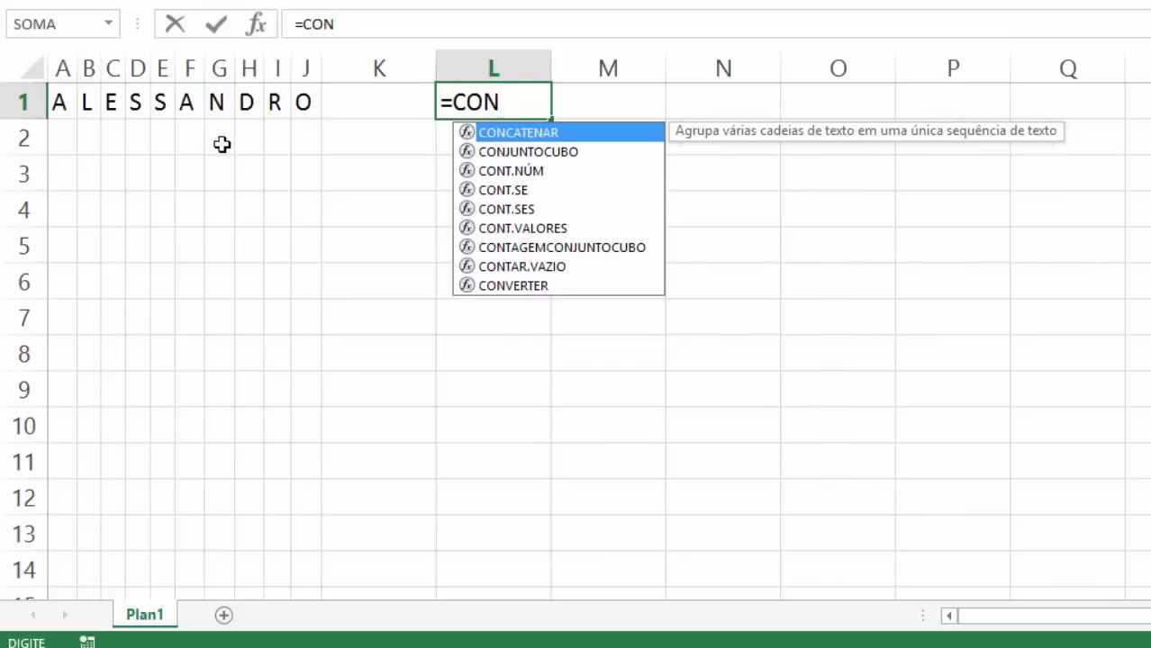
text(CATENER)
key(BackSpace)
key(BackSpace)
text(AR()
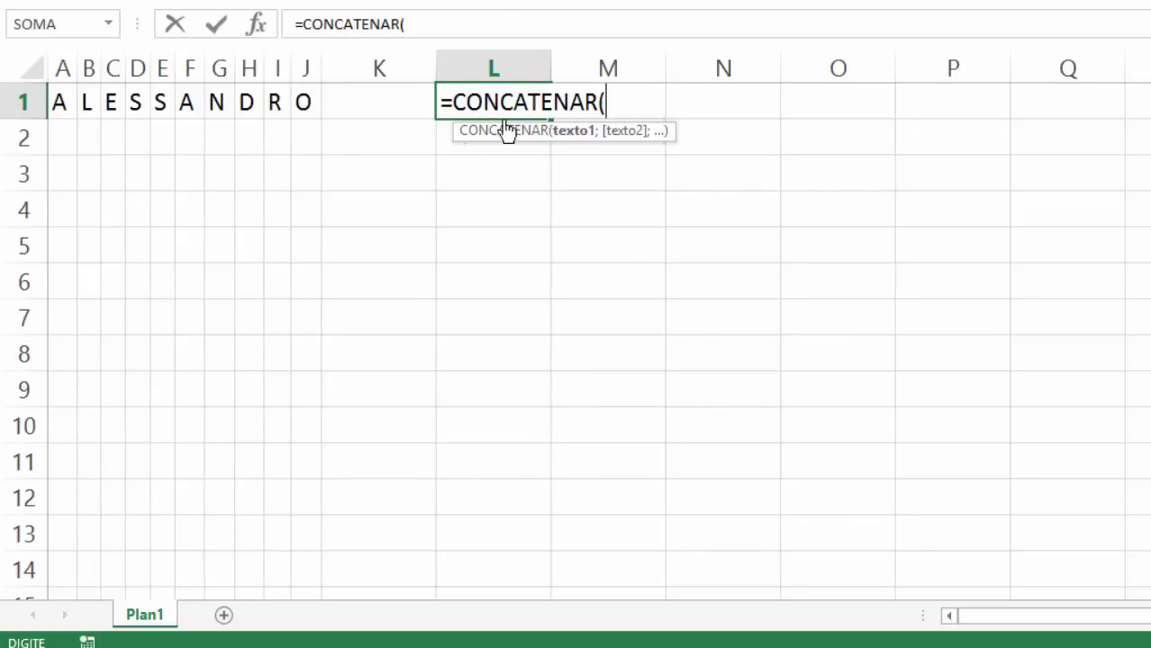
click(58, 102)
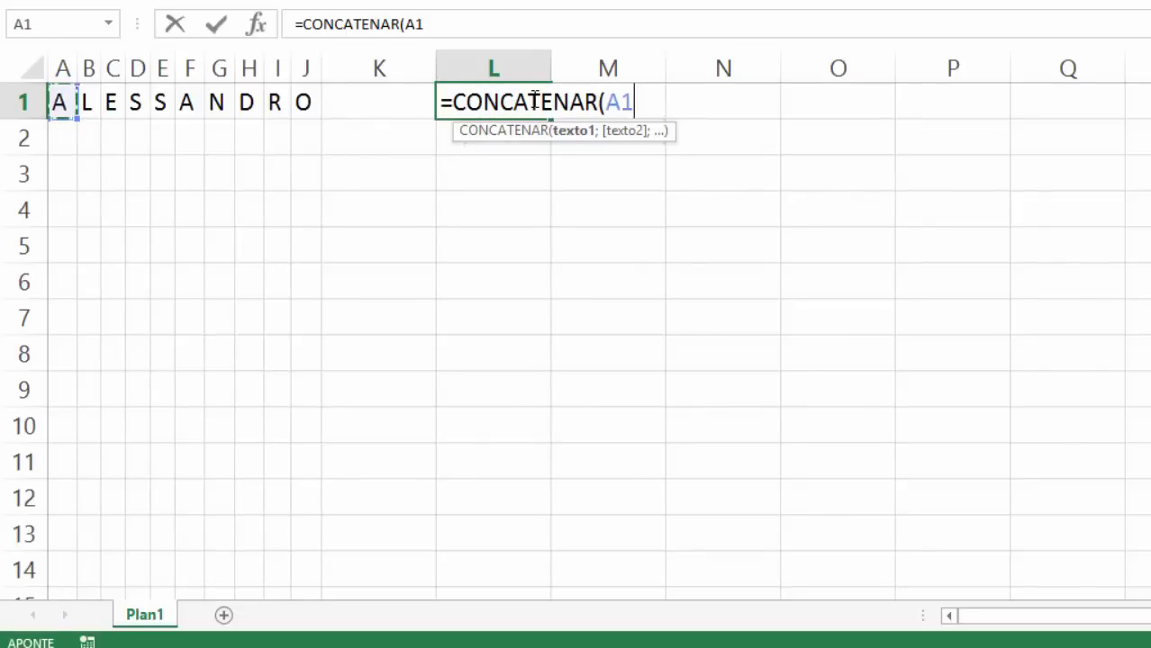
drag(58, 102, 304, 102)
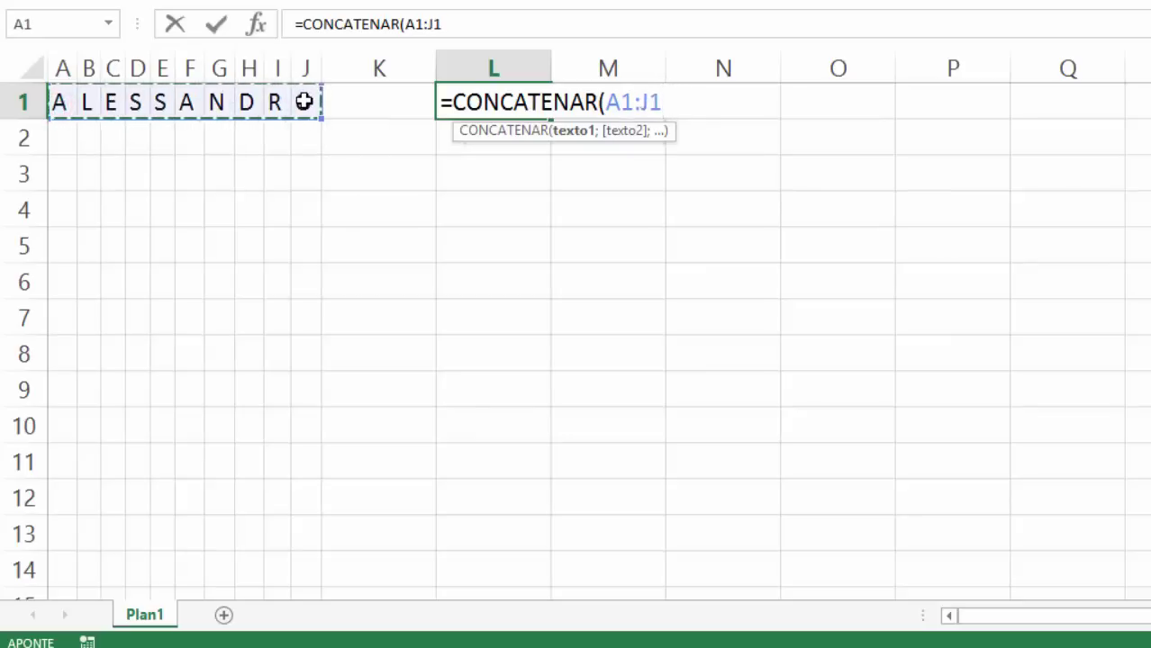
key(Return)
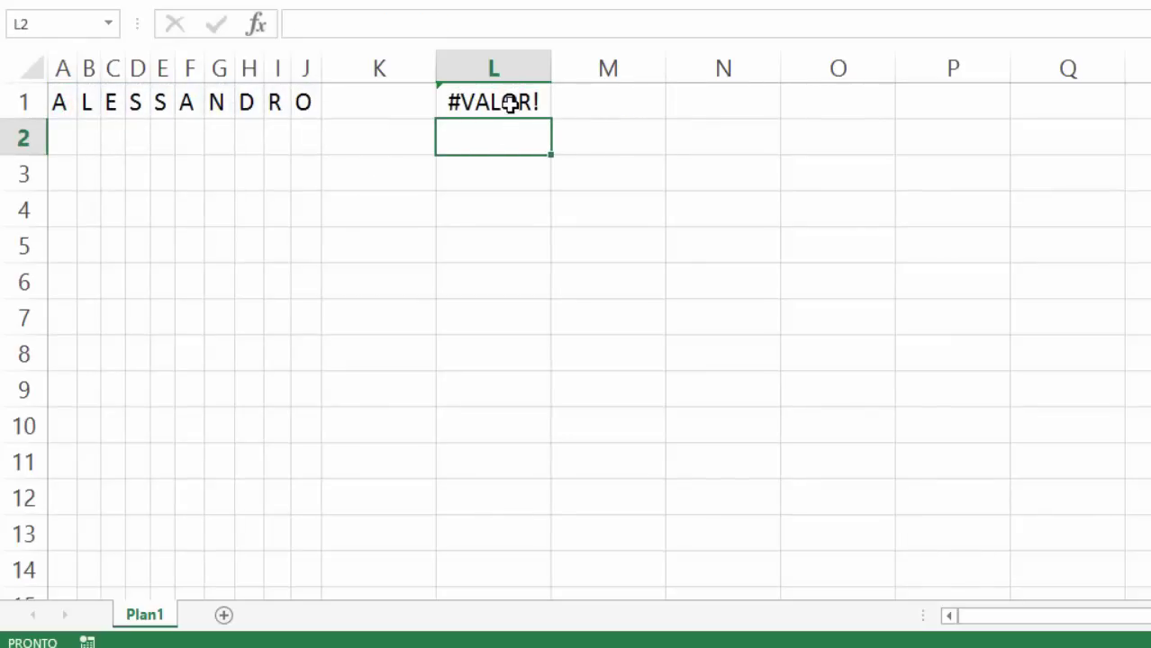
Rewrite the L1 formula as =CONCATENAR(A1;B1;C1;D1;E1;F1;G1;H1;I1;J1), listing each letter cell as a separate argument.
click(508, 102)
key(F2)
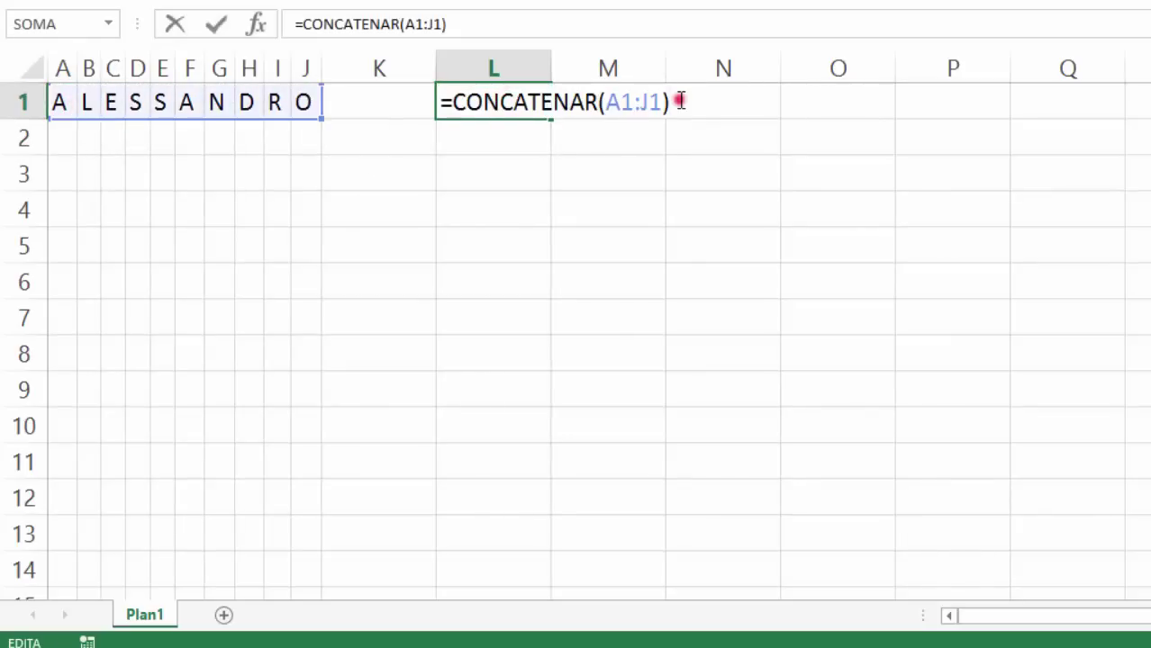
drag(680, 102, 635, 101)
key(BackSpace)
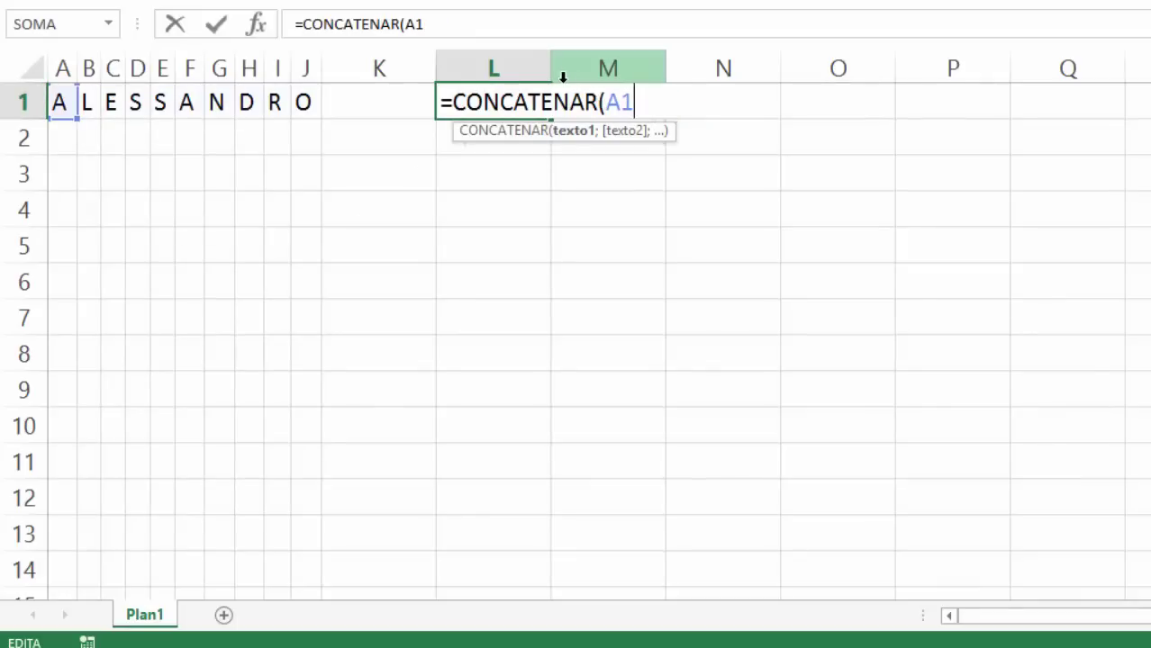
text(;)
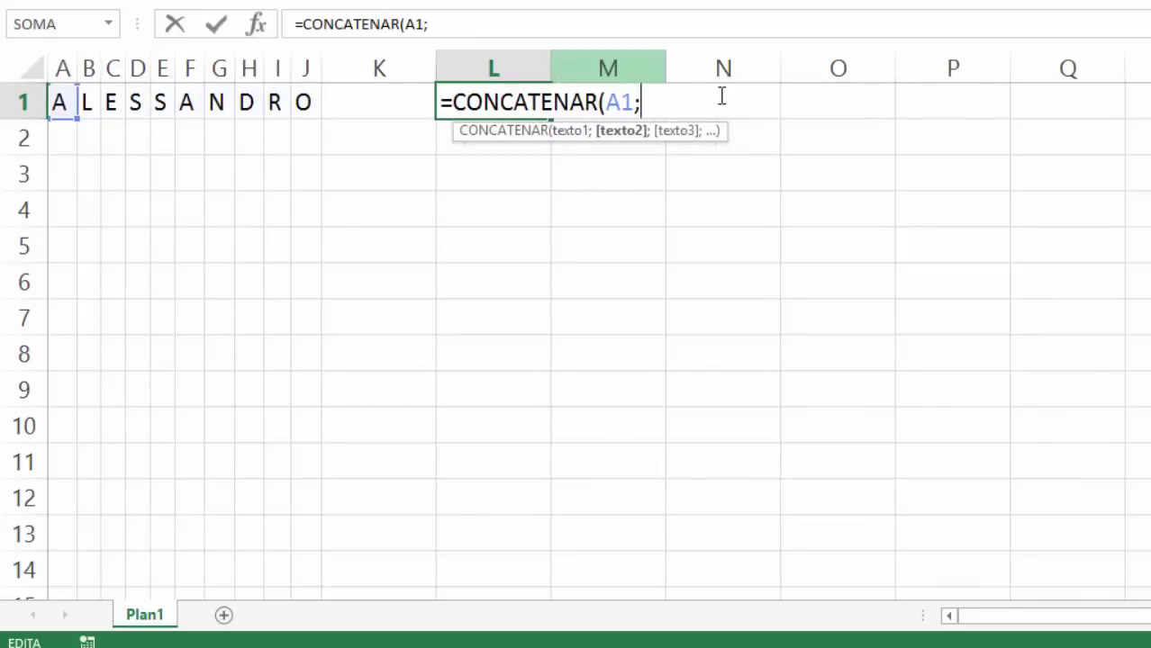
click(94, 102)
text(;)
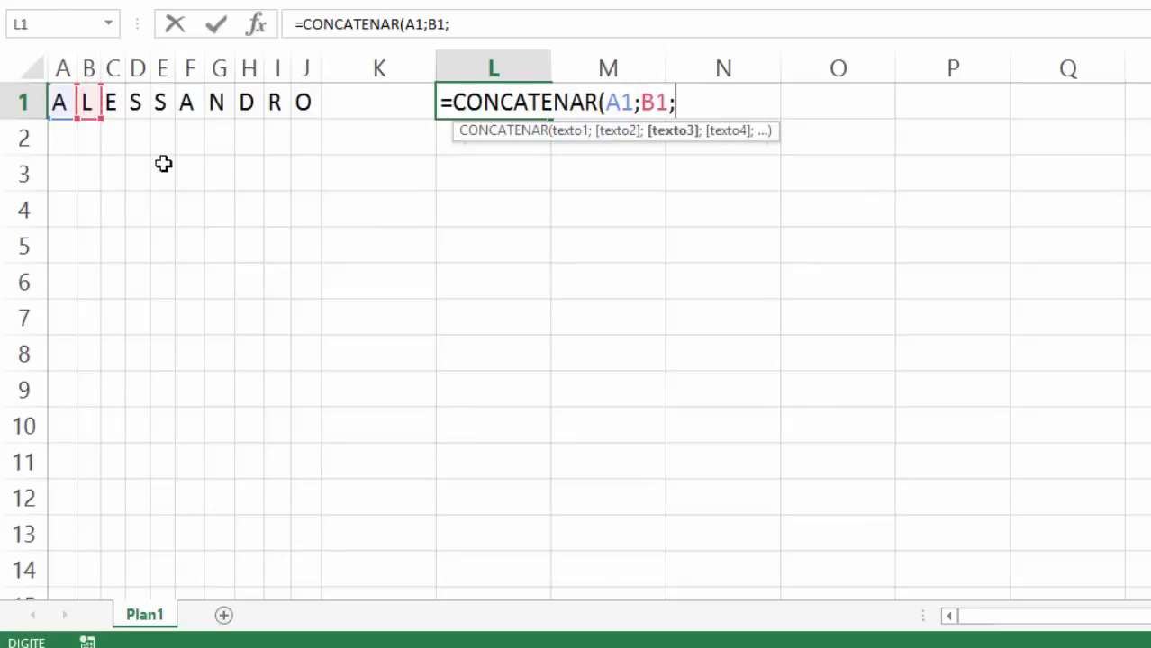
click(117, 105)
text(;)
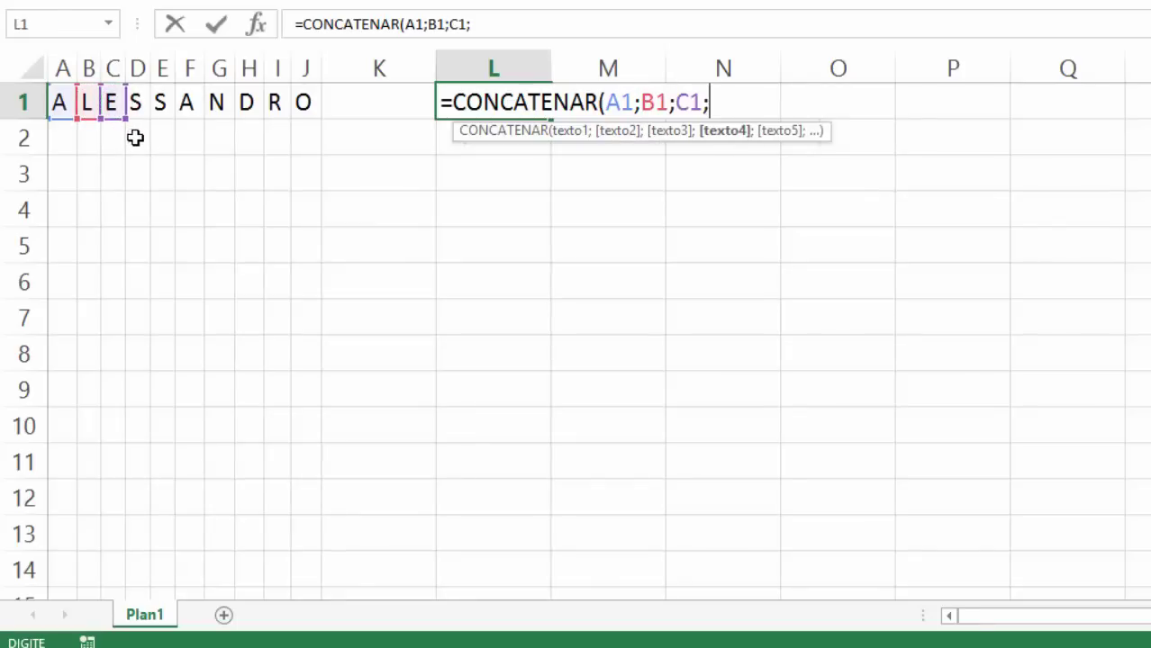
click(140, 104)
text(;)
click(162, 102)
text(;)
click(189, 103)
text(;)
click(219, 102)
text(;)
click(249, 102)
text(;)
click(277, 101)
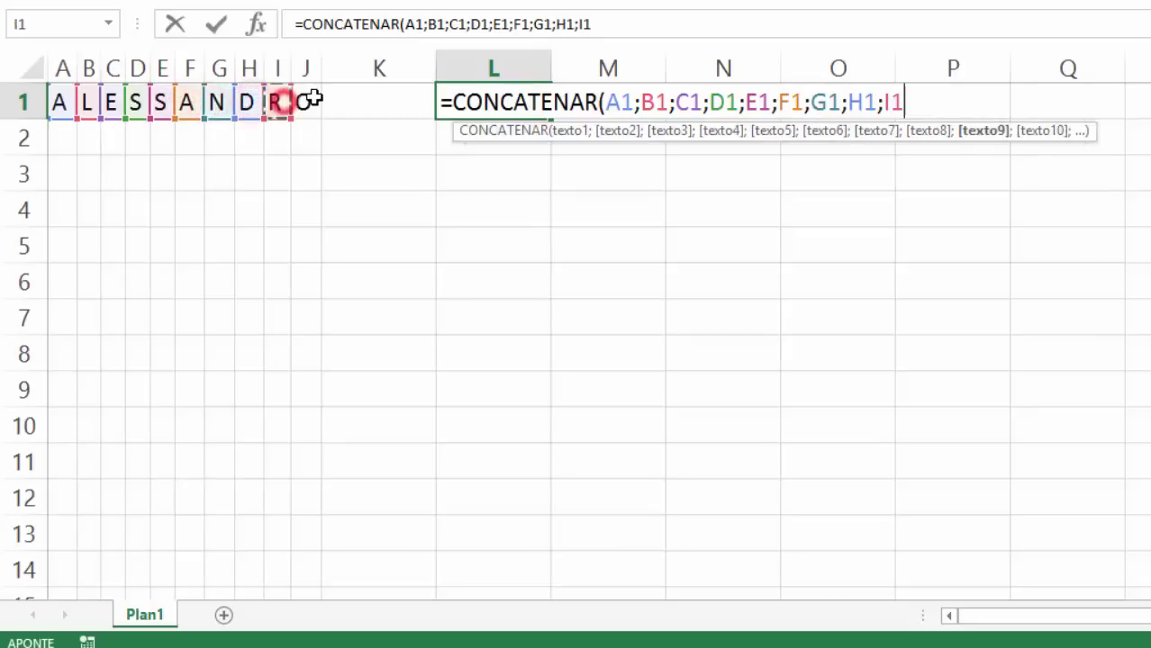
text(;)
click(307, 100)
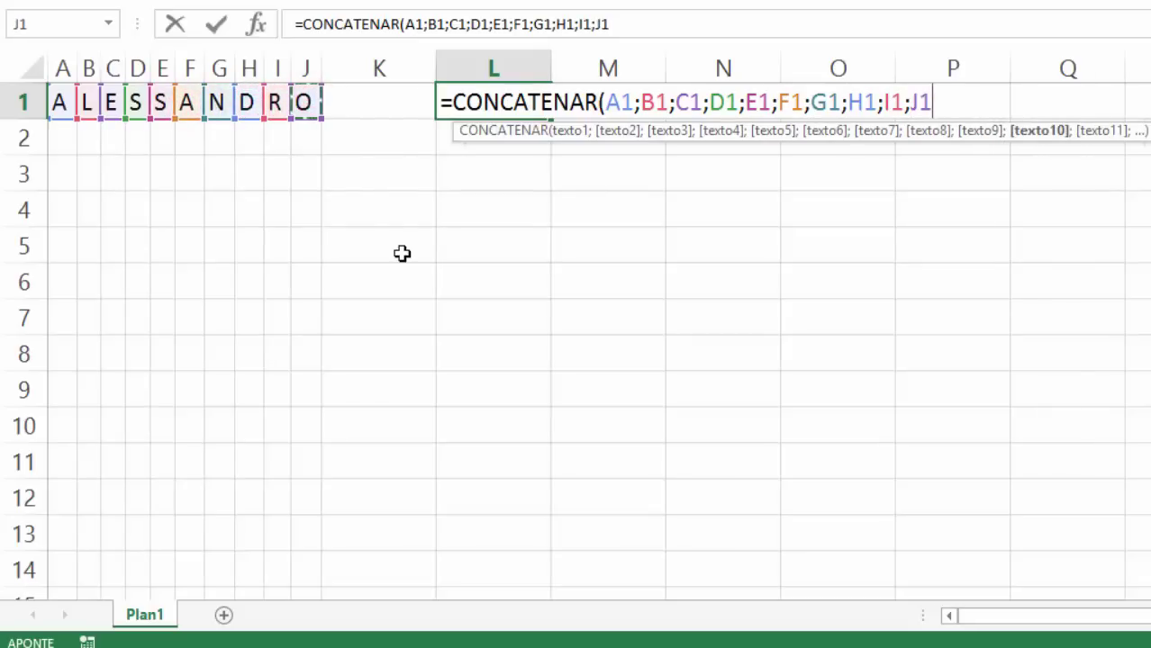
text())
key(Return)
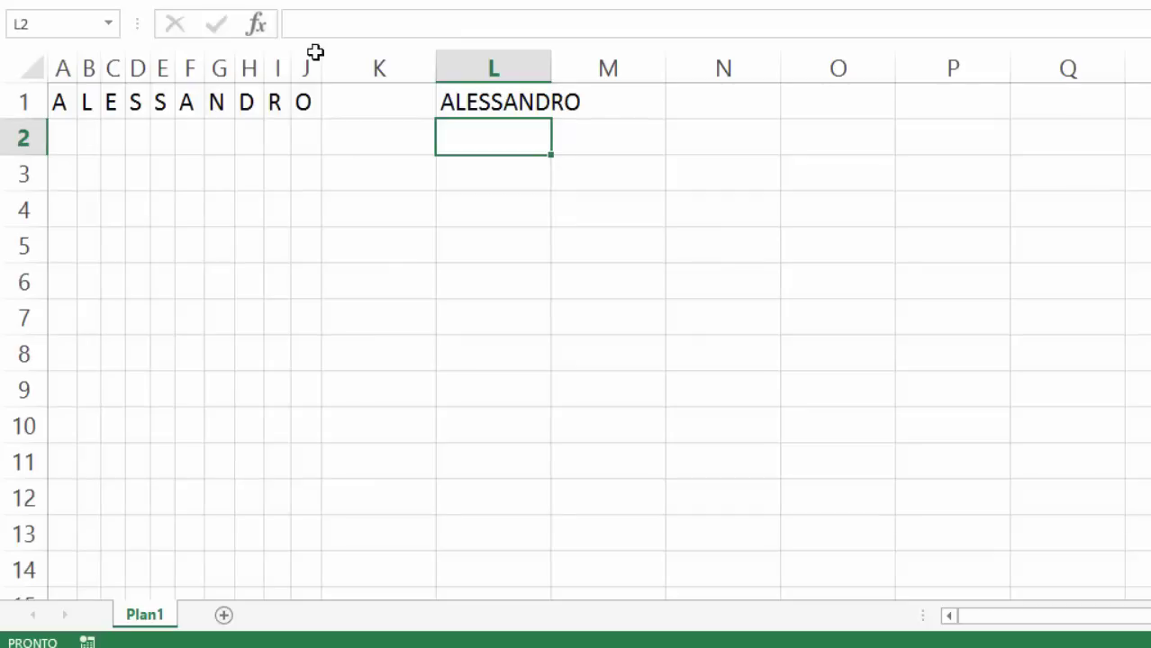
AutoFit the width of column L to the joined name.
click(563, 62)
double_click(543, 59)
click(553, 101)
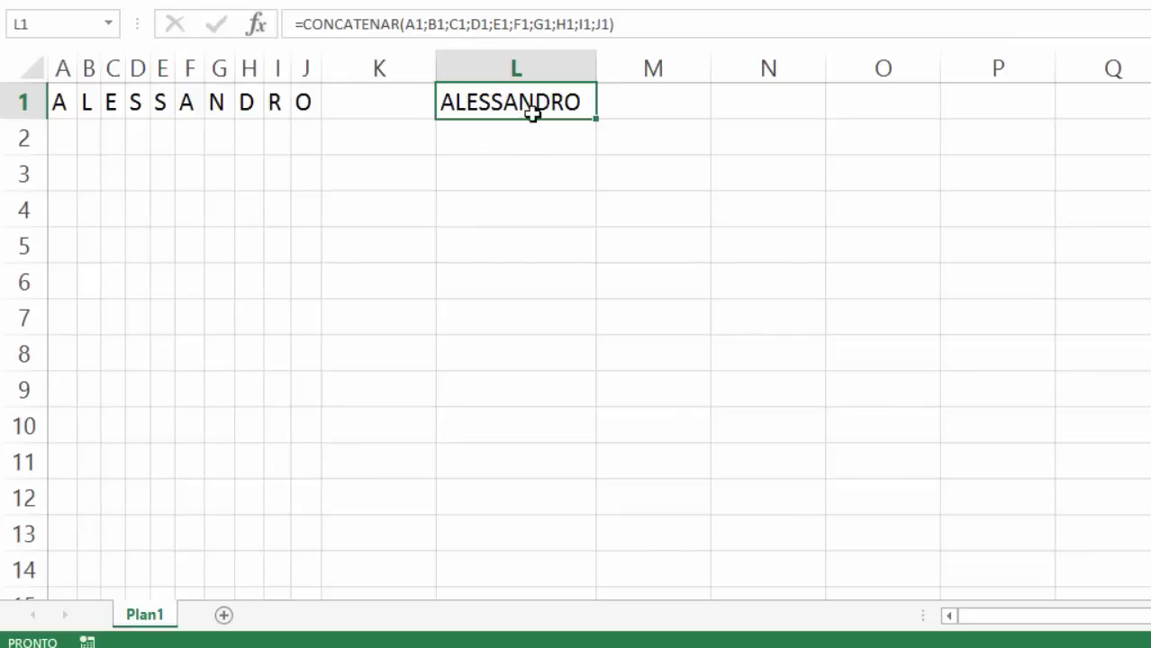
Show the text of the L1 formula in cell M1 with the FÓRMULATEXTO function.
click(643, 113)
text(=)
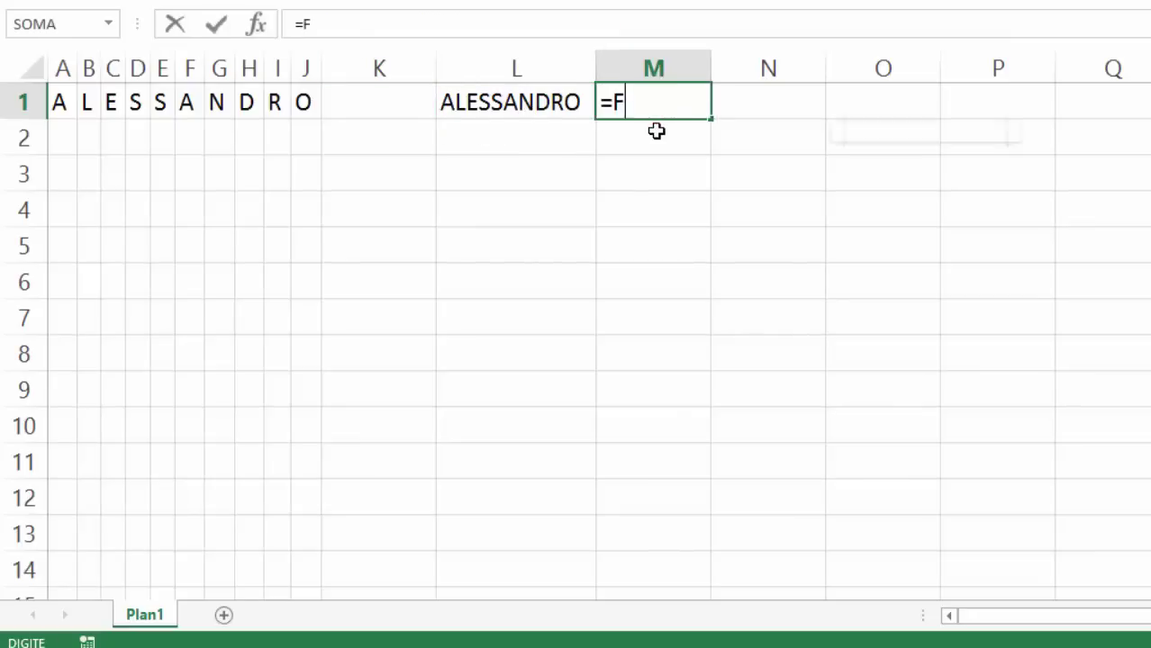
text(FÓRM)
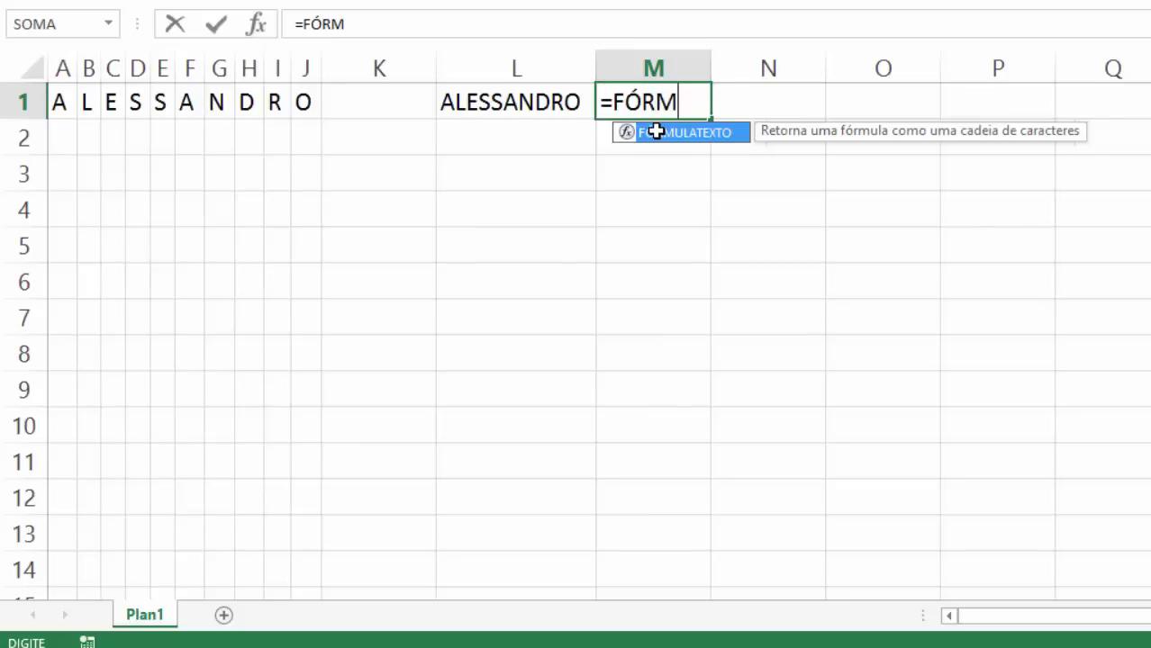
key(Tab)
key(Left)
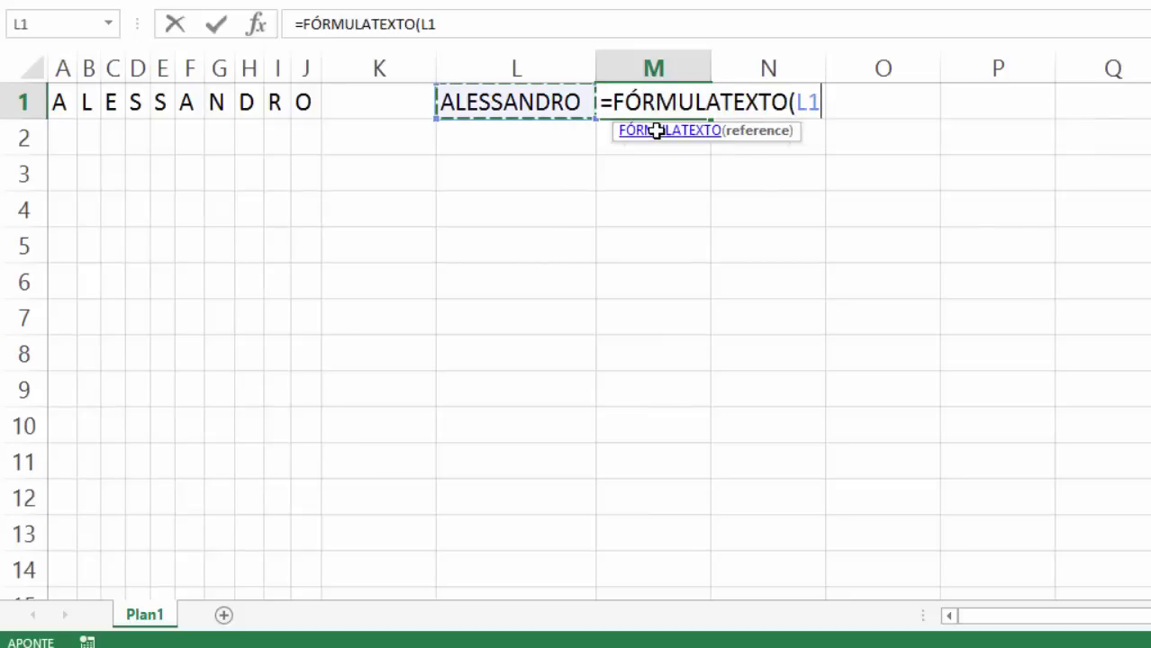
key(Return)
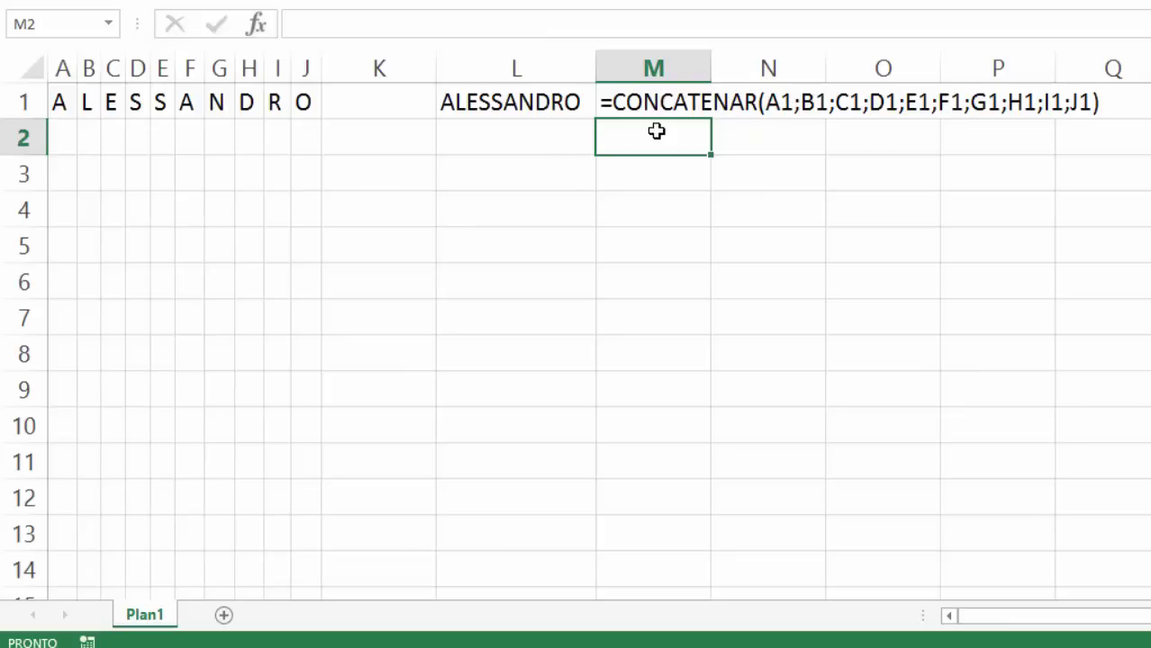
Start a CONCATENAR formula in cell L2 with the literal text "O meu nome é " as its first argument.
key(Left)
text(=CONCATENAR()
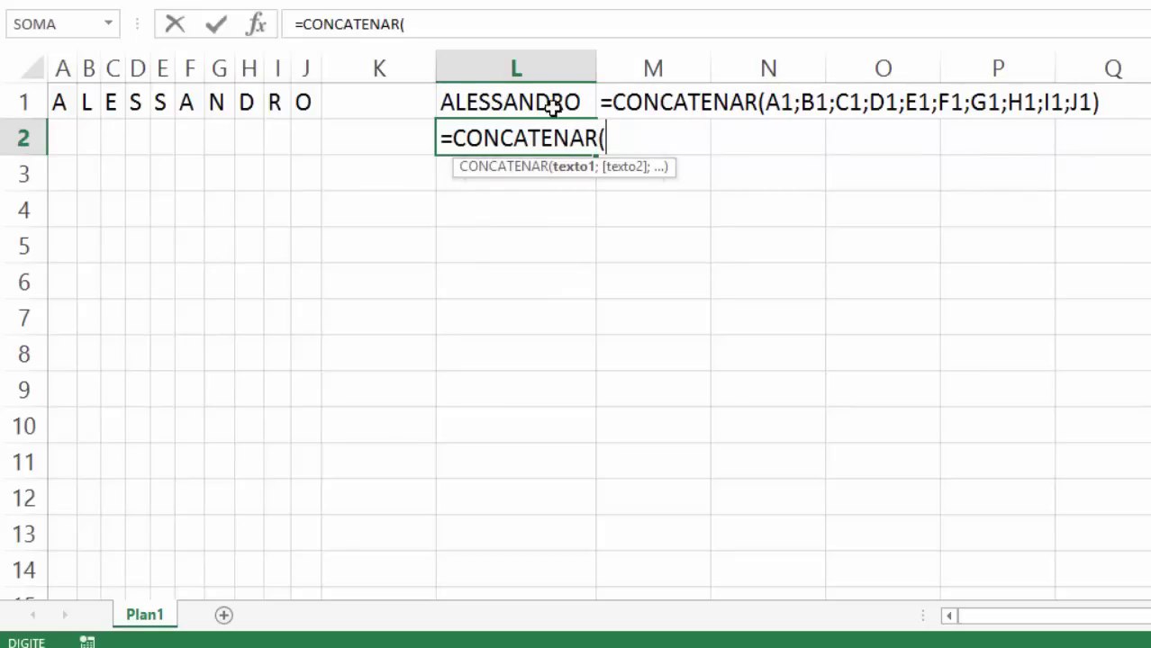
click(65, 108)
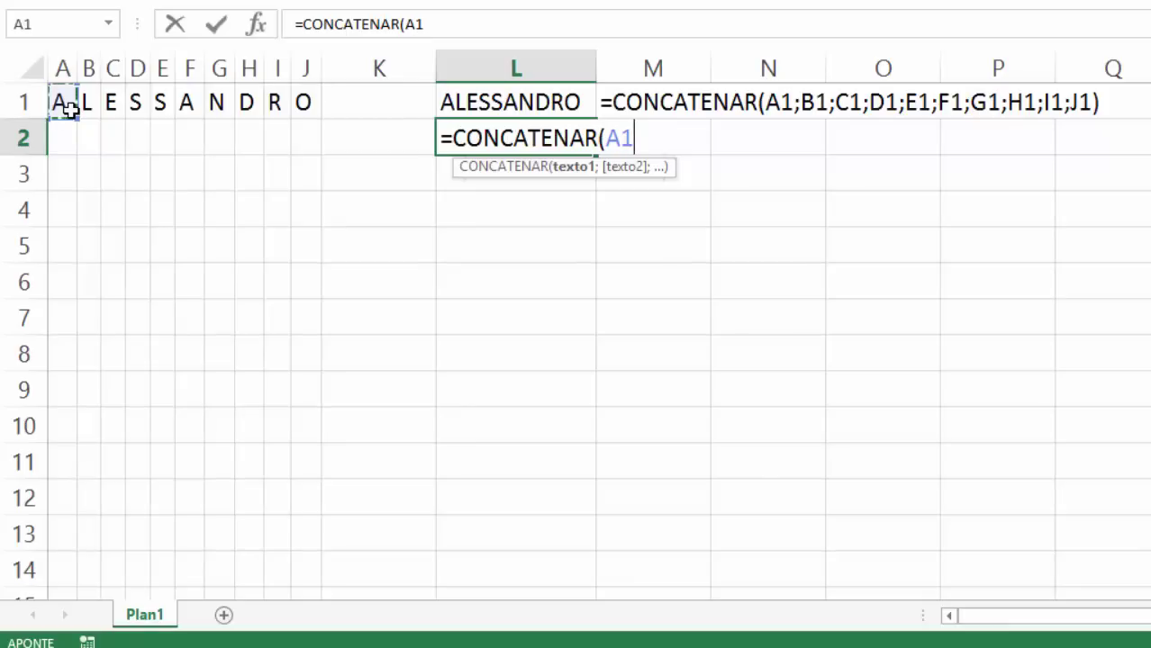
key(BackSpace)
key(BackSpace)
text(")
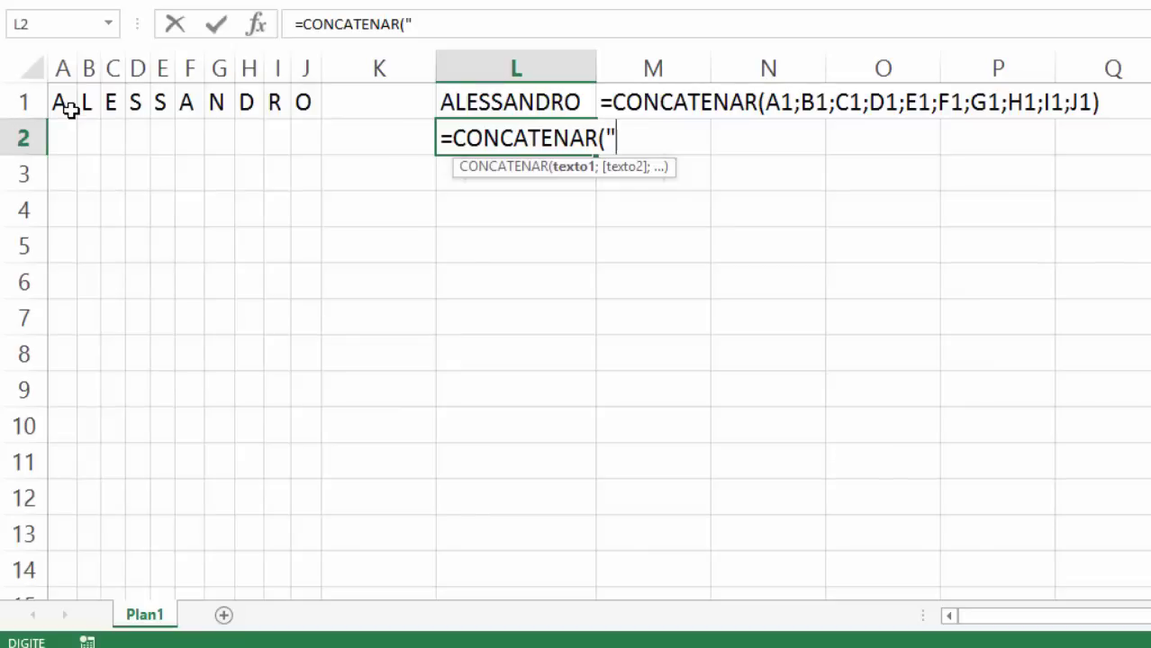
text(O meu nome é )
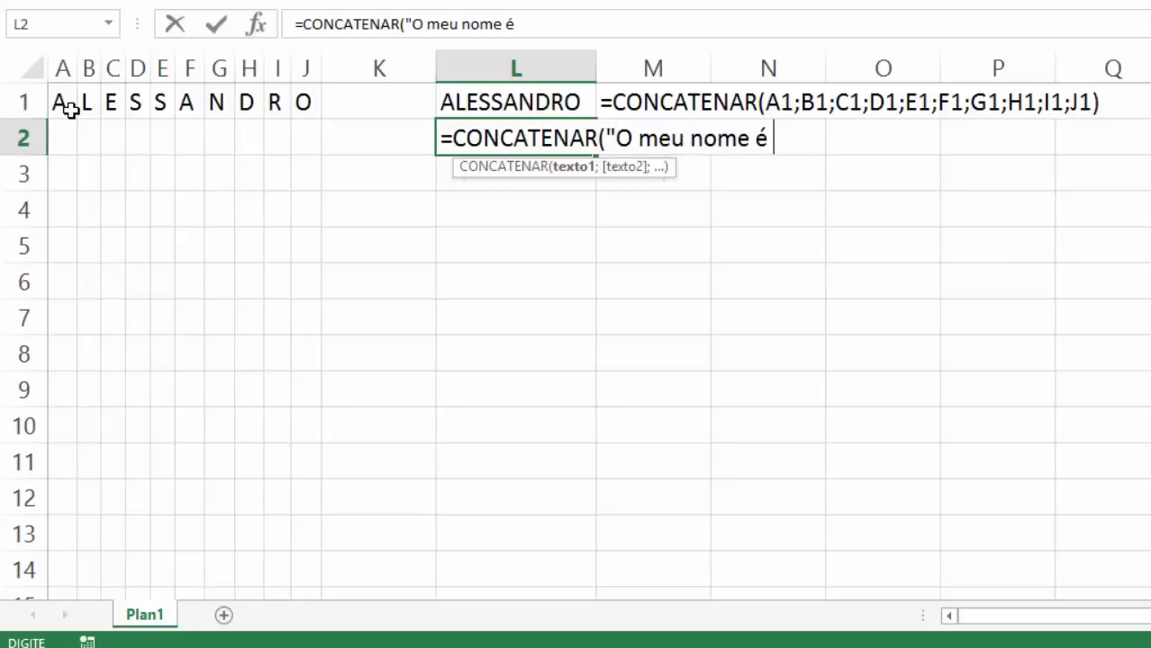
text(";)
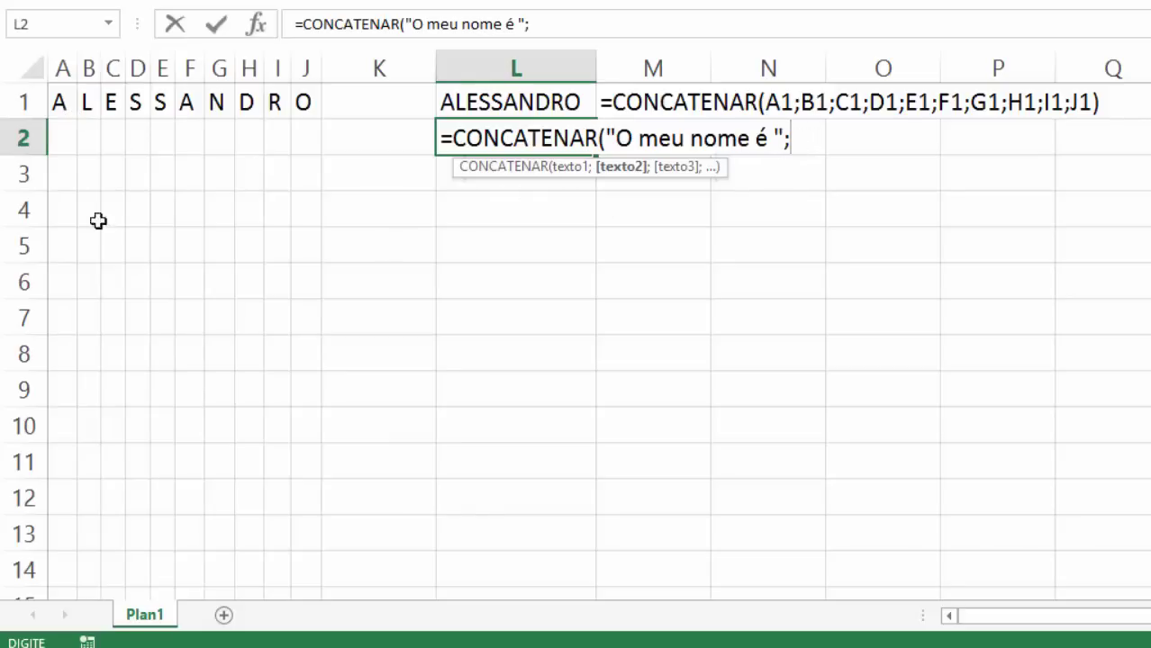
Add cells A1, B1, C1, D1, E1, F1, G1 and H1 as separate arguments to the CONCATENAR formula in L2.
click(60, 106)
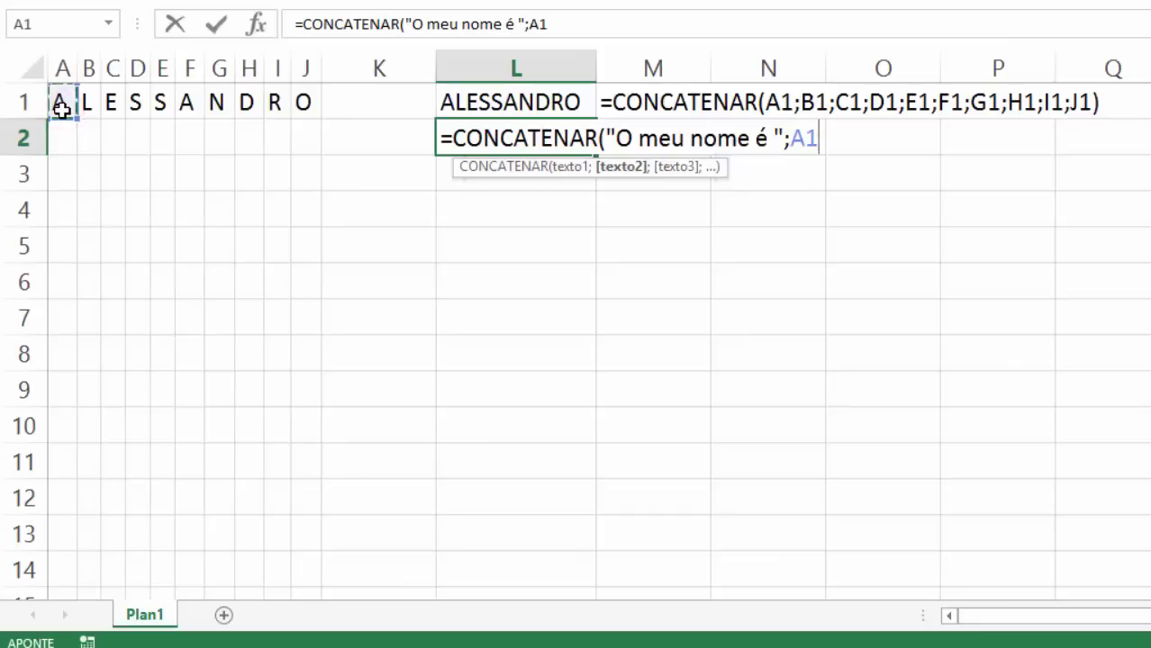
text(;)
click(85, 107)
text(;)
click(114, 106)
text(;)
click(137, 107)
text(;)
click(162, 106)
text(;)
click(185, 106)
text(;)
click(225, 102)
text(;)
click(255, 103)
text(;)
click(295, 103)
text(;)
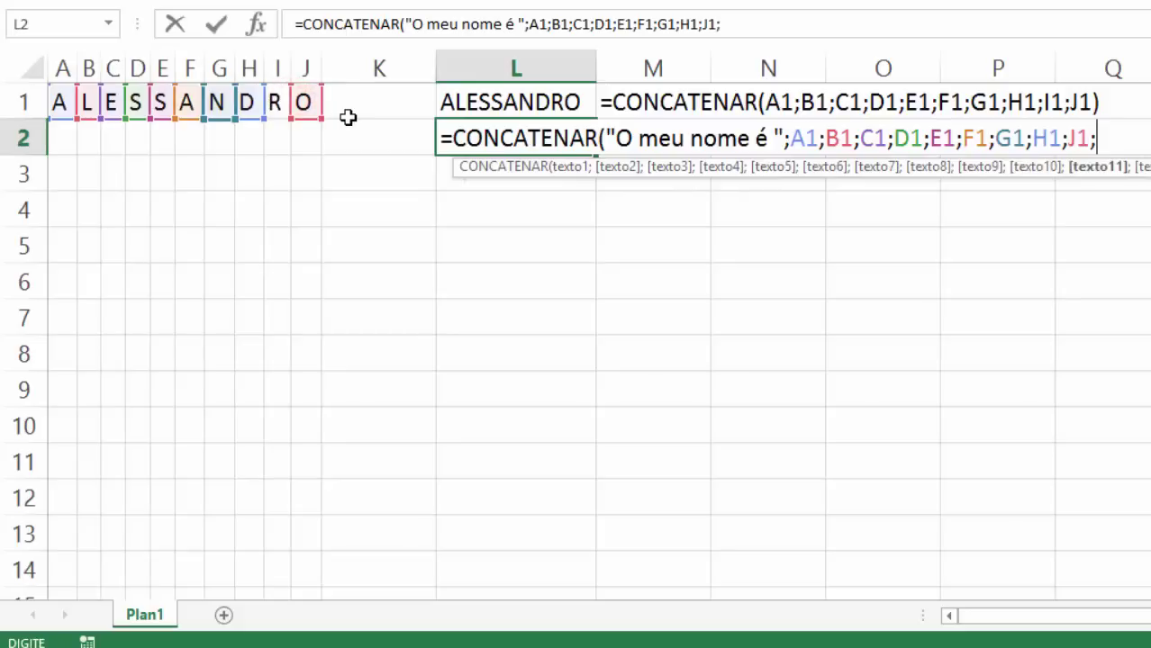
key(BackSpace)
key(BackSpace)
key(BackSpace)
Add I1 and J1 as the last arguments of the L2 CONCATENAR formula and complete it.
click(283, 103)
text(;)
click(306, 102)
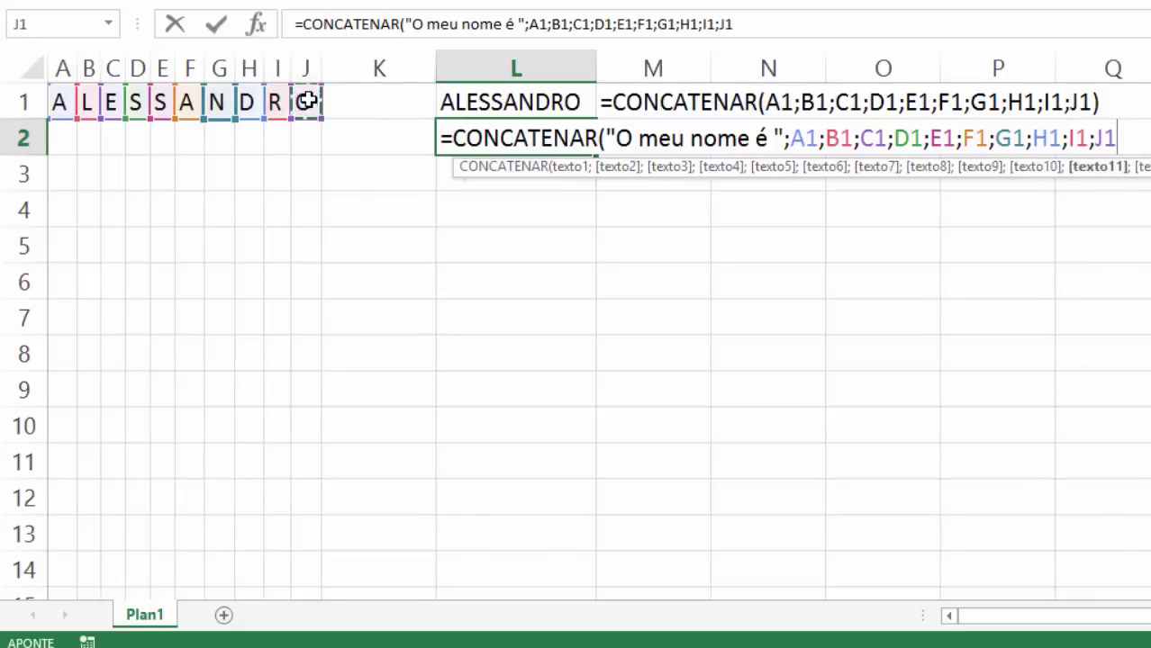
text())
key(Return)
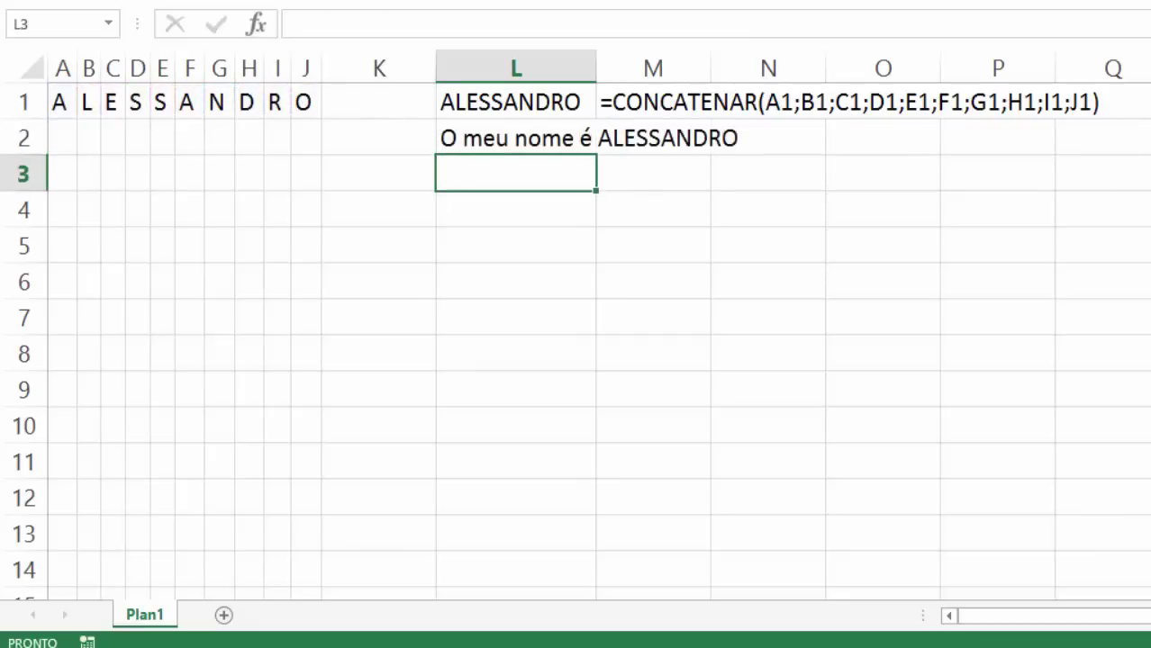
AutoFit the width of column L to the combined sentence and select cell L2.
double_click(594, 67)
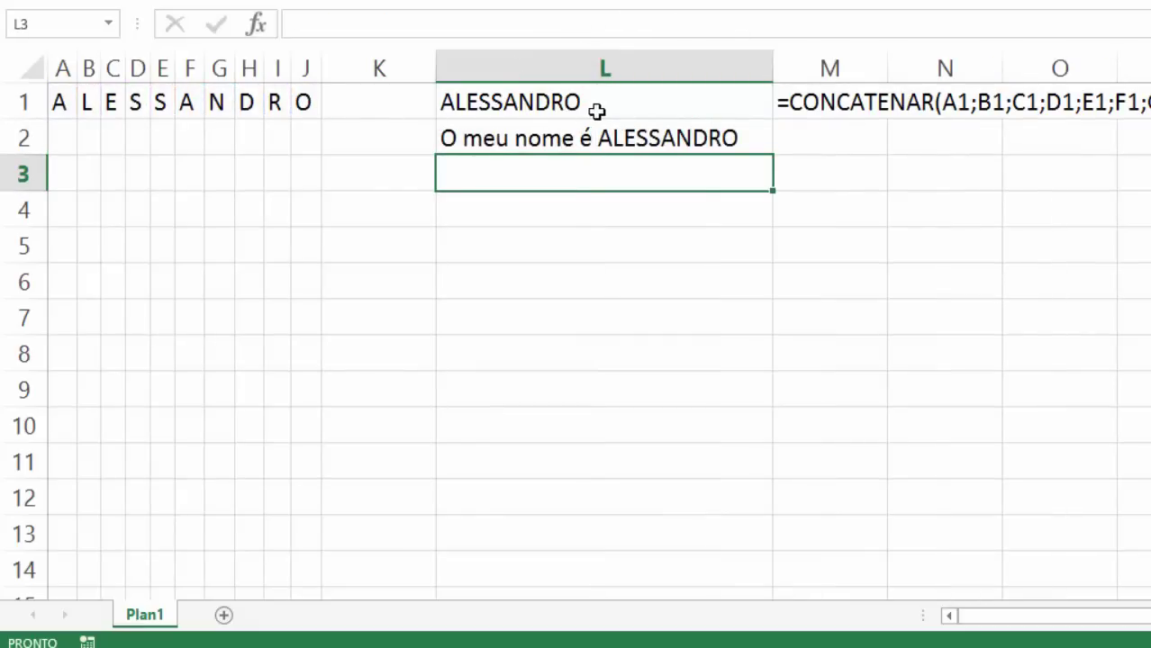
click(544, 134)
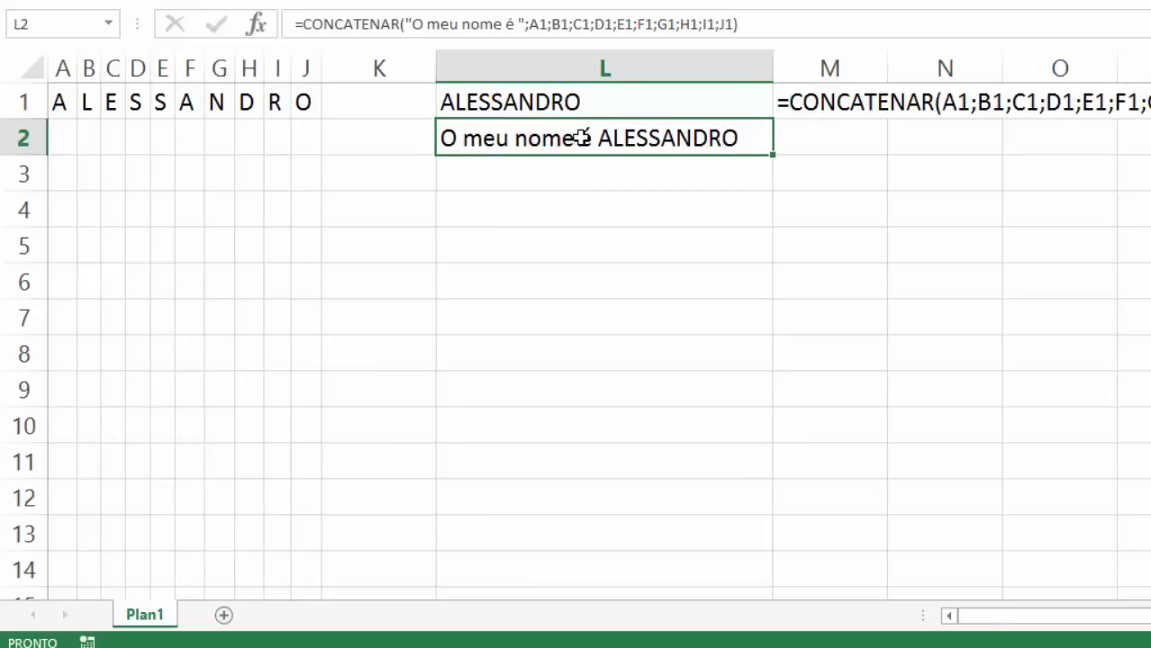
click(543, 141)
Show the text of the L2 formula in cell M2 with the FÓRMULATEXTO function and AutoFit the width of column M.
click(782, 135)
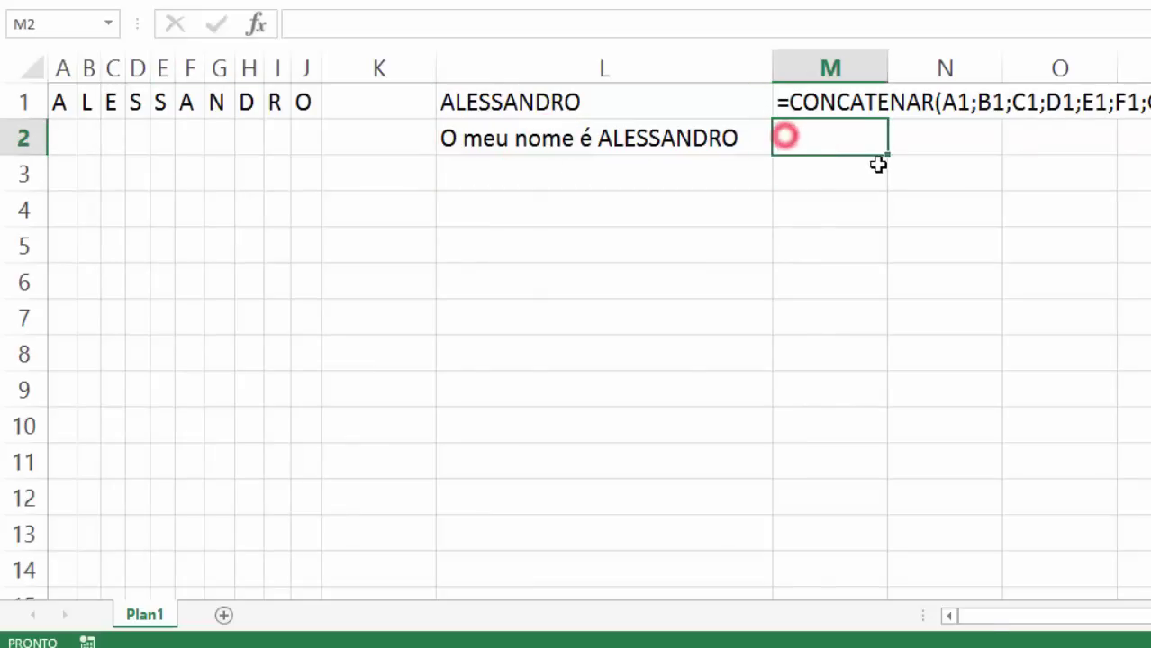
text(=for)
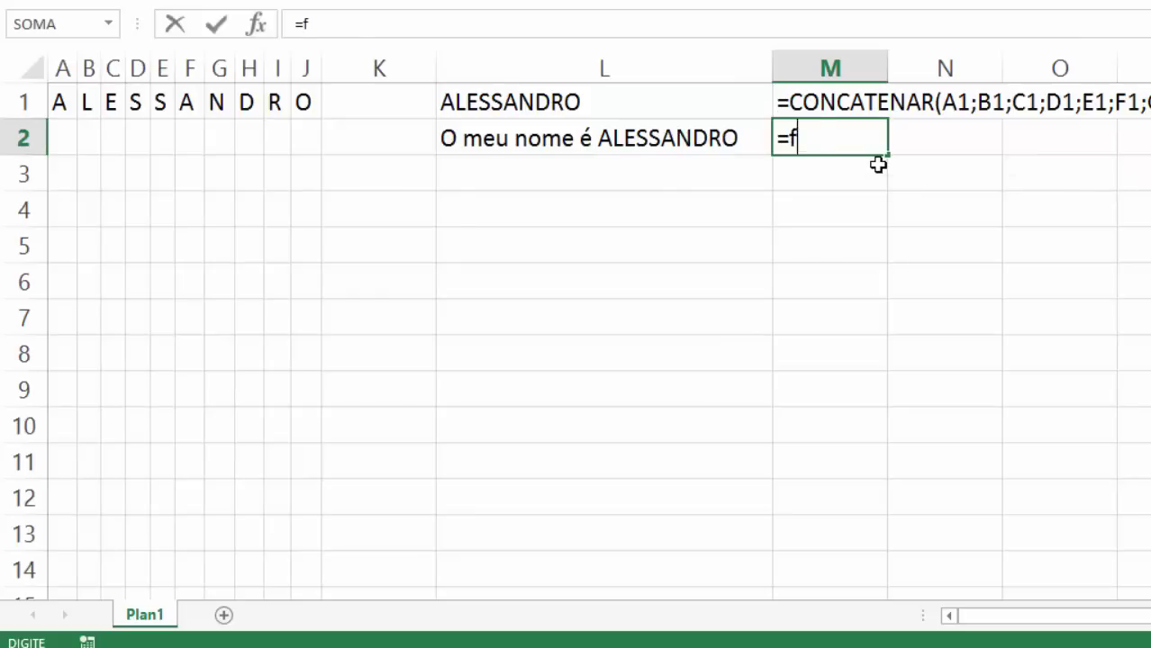
key(BackSpace)
key(BackSpace)
text(órm)
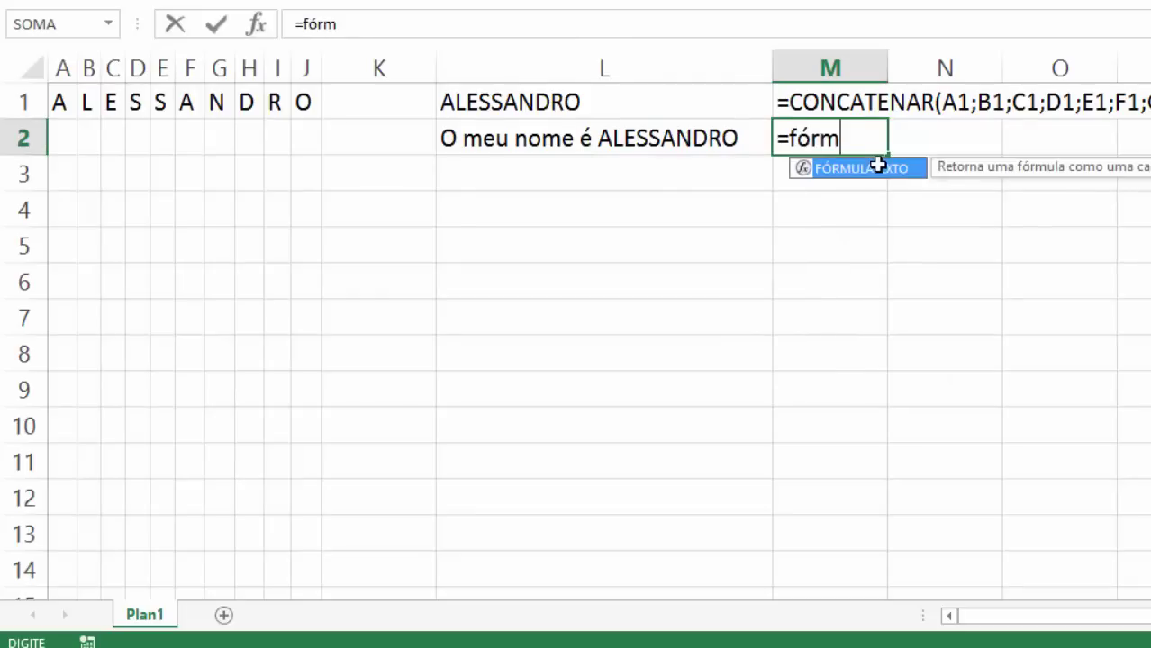
double_click(878, 167)
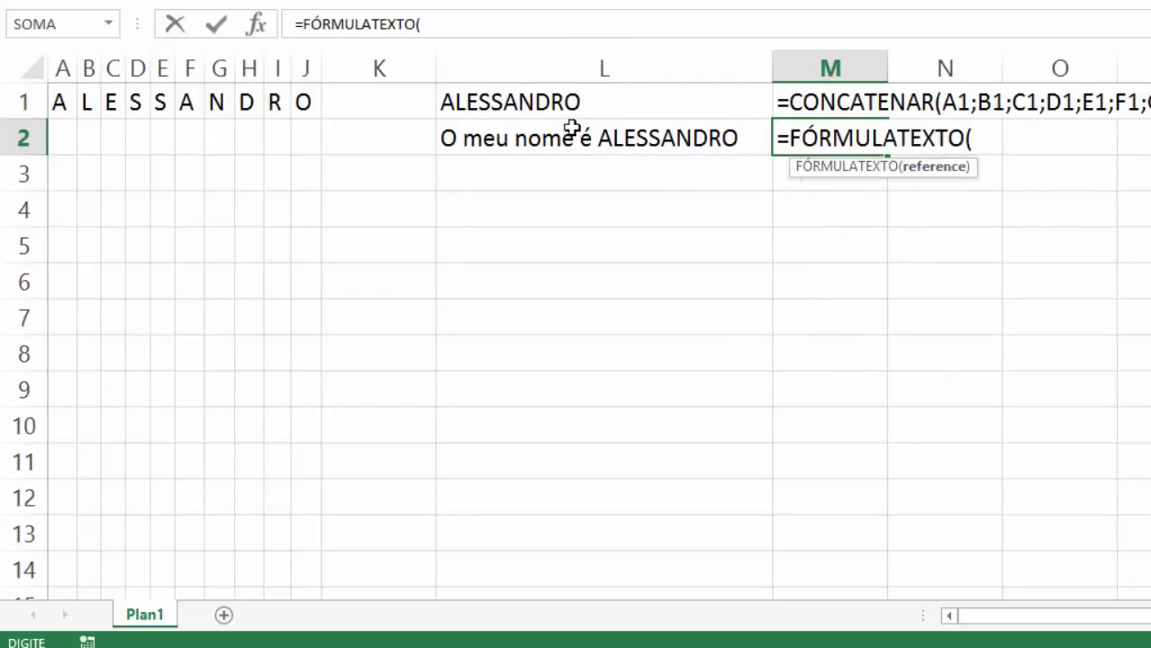
click(526, 138)
key(Return)
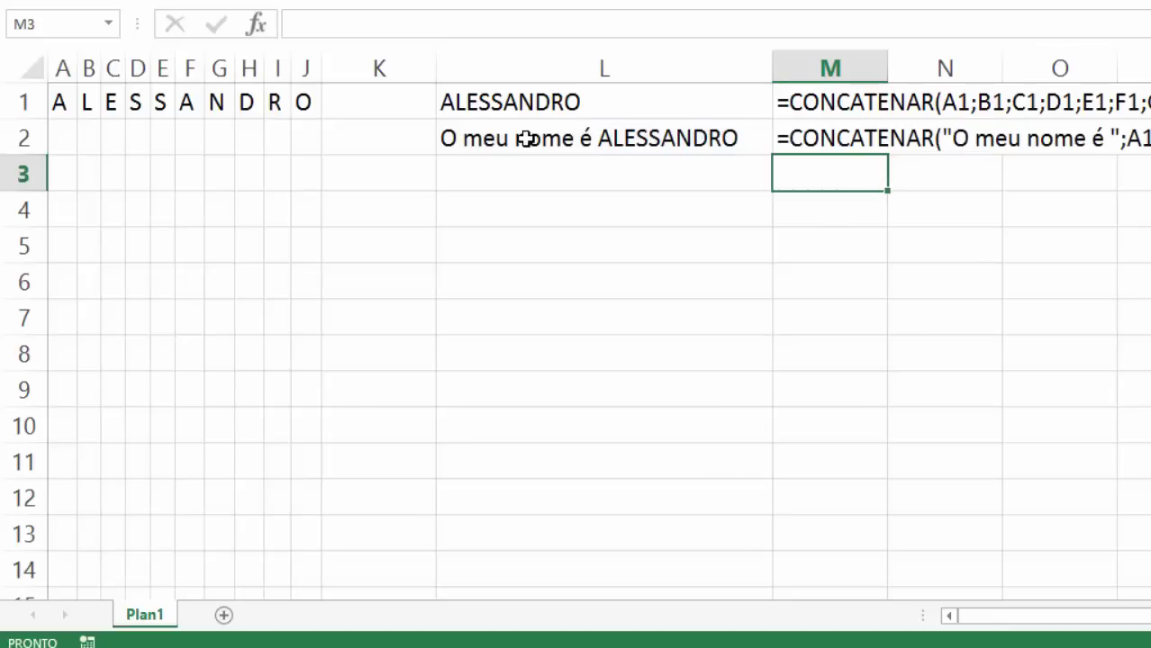
drag(892, 67, 892, 65)
double_click(891, 65)
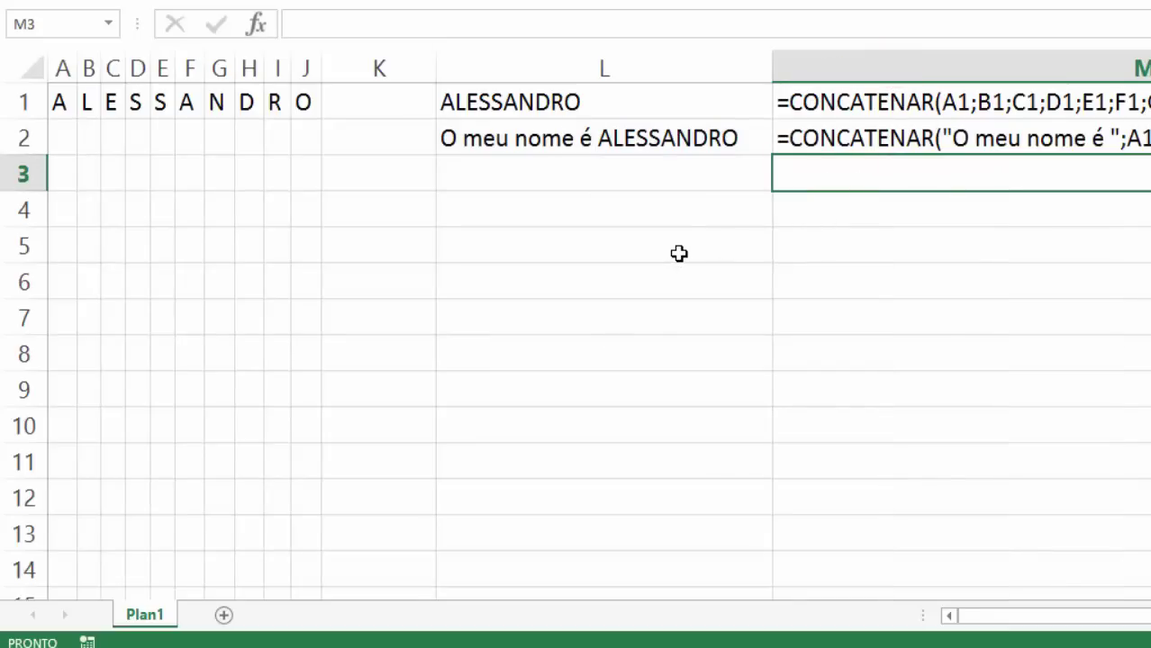
Join the letter cells in L4 with the ampersand operator, using the formula =A1&B1&C1&D1&E1&F1&G1&H1&I1&J1.
click(673, 219)
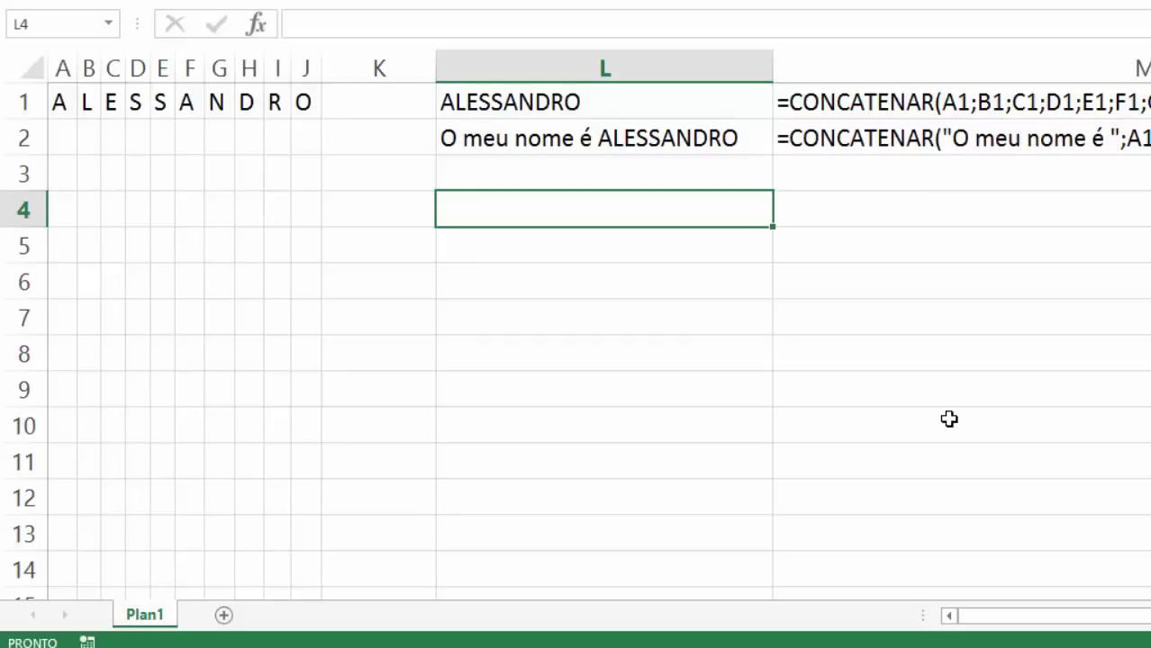
text(=)
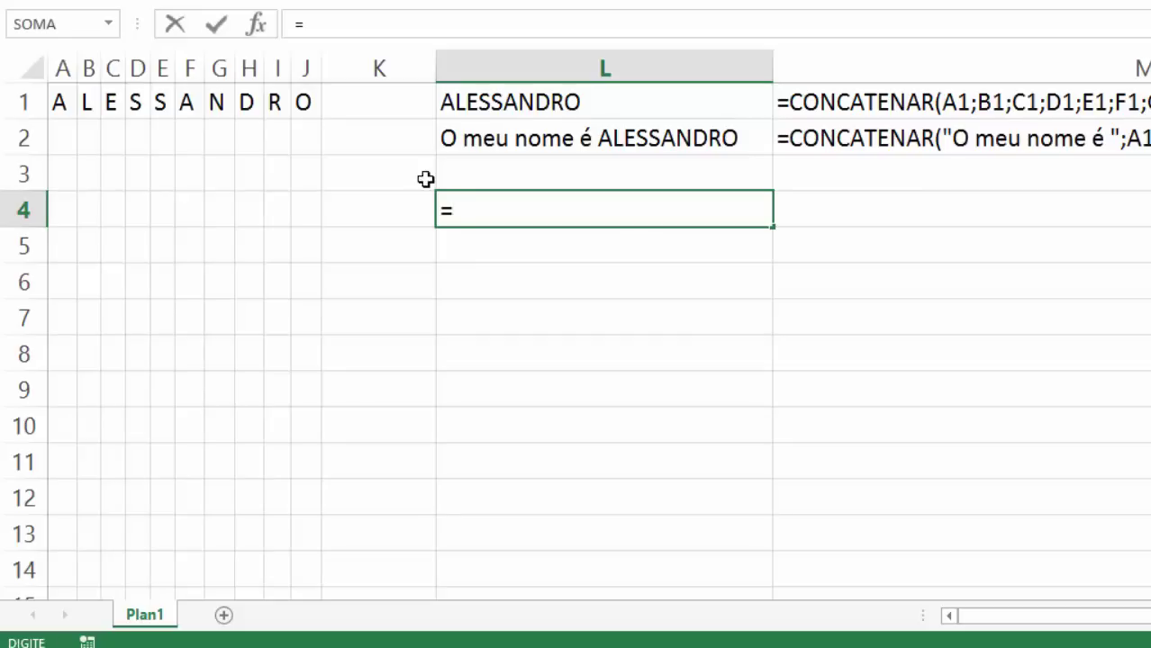
click(57, 104)
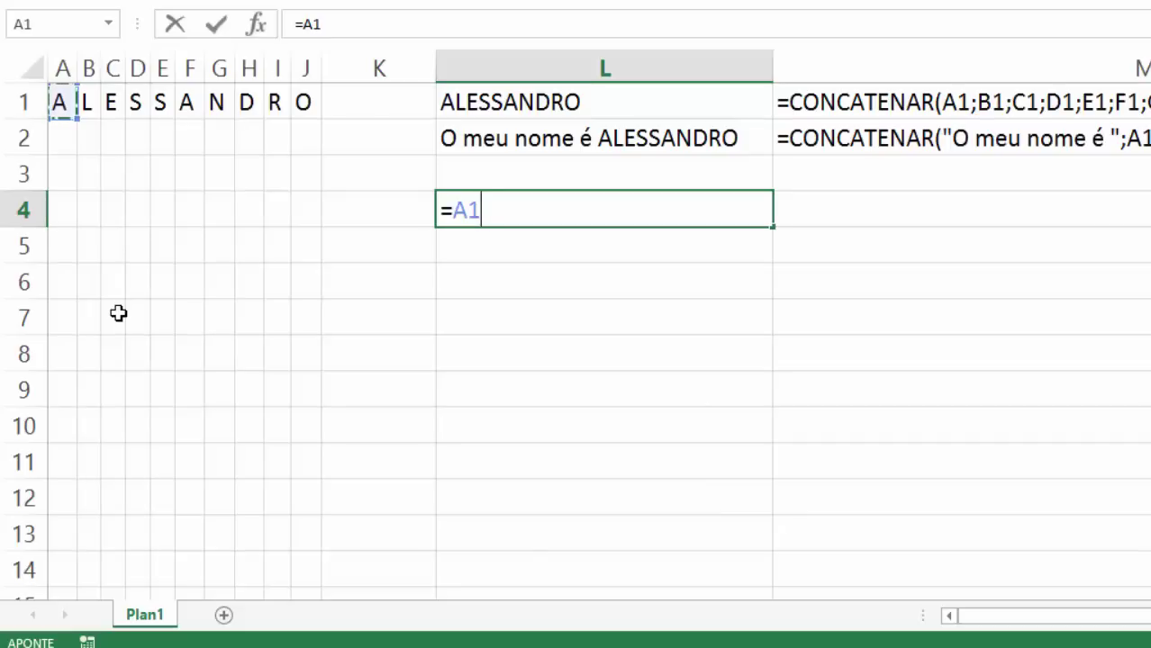
text(&)
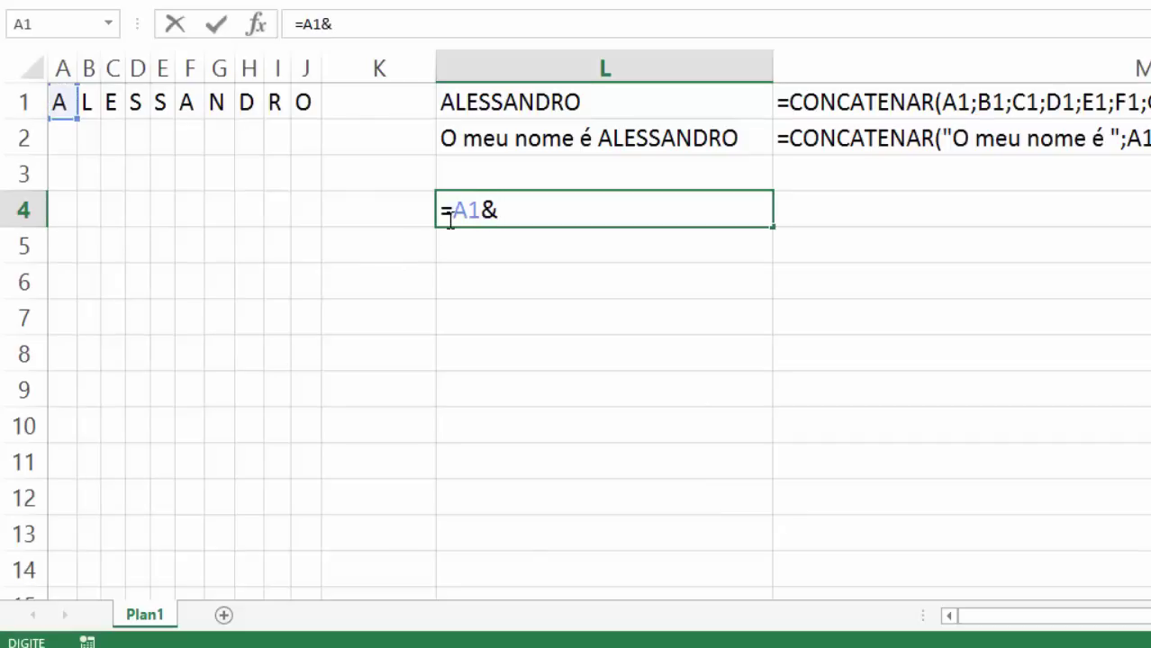
click(87, 103)
text(&)
click(121, 102)
text(&)
click(137, 100)
text(&)
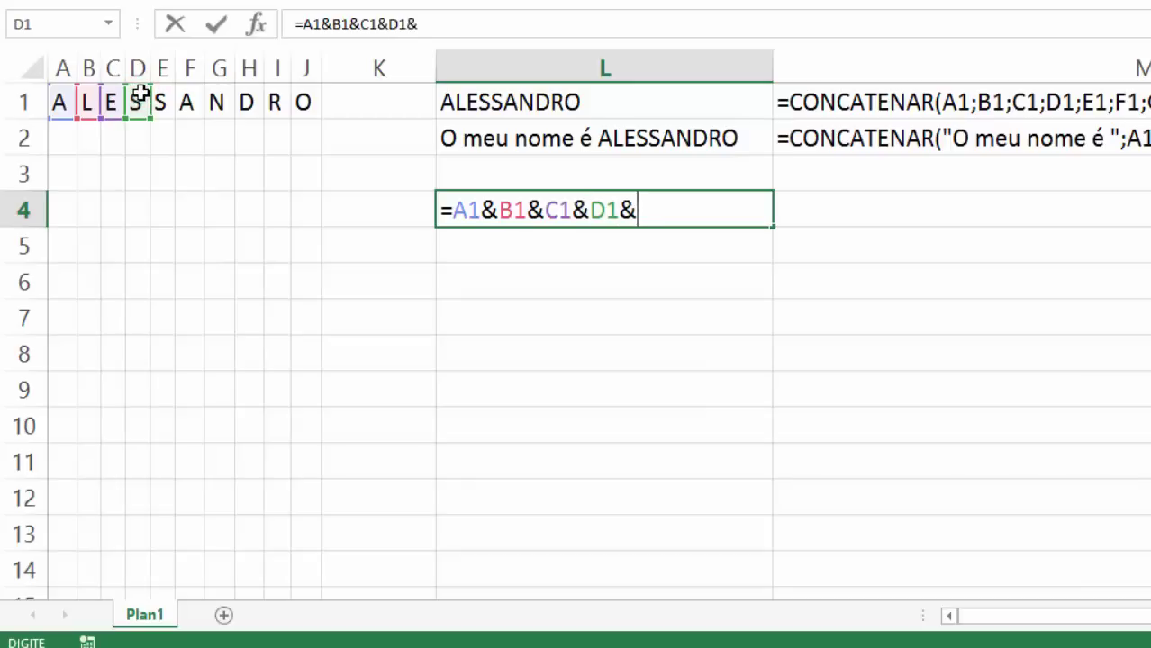
click(159, 95)
text(&)
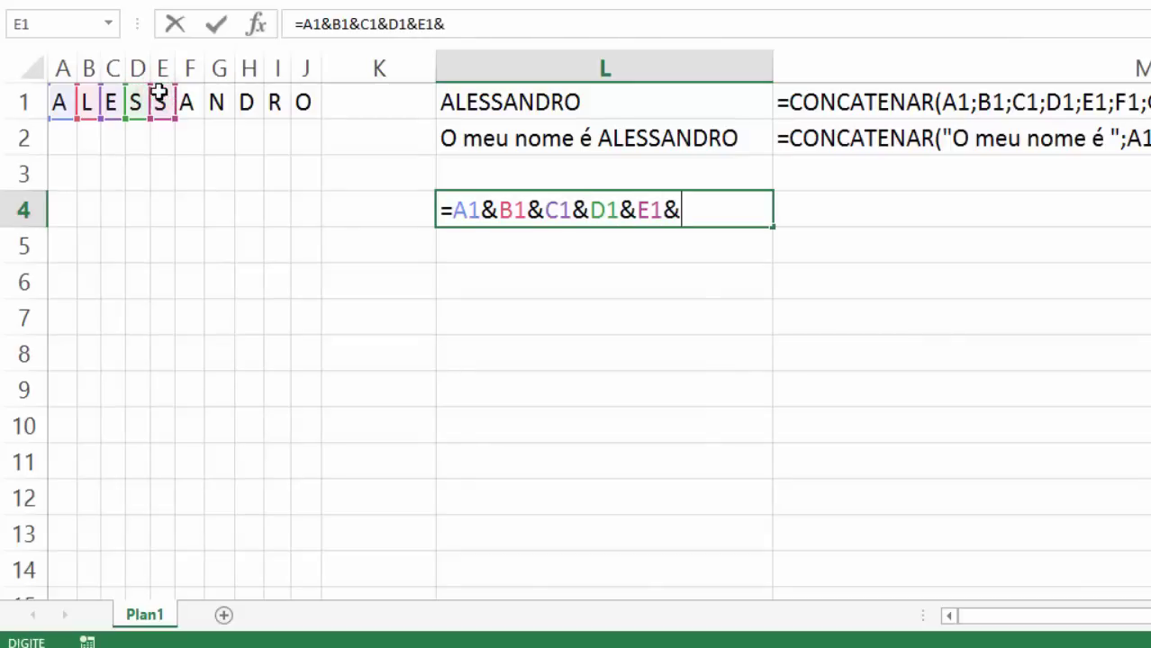
click(186, 97)
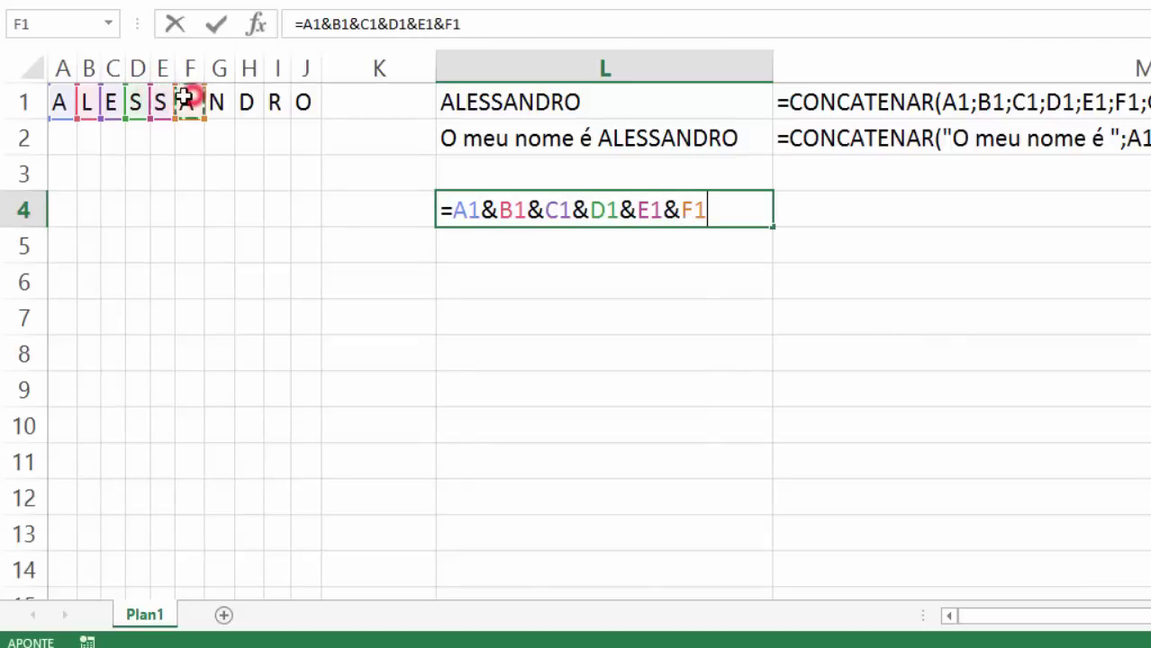
text(&)
click(225, 95)
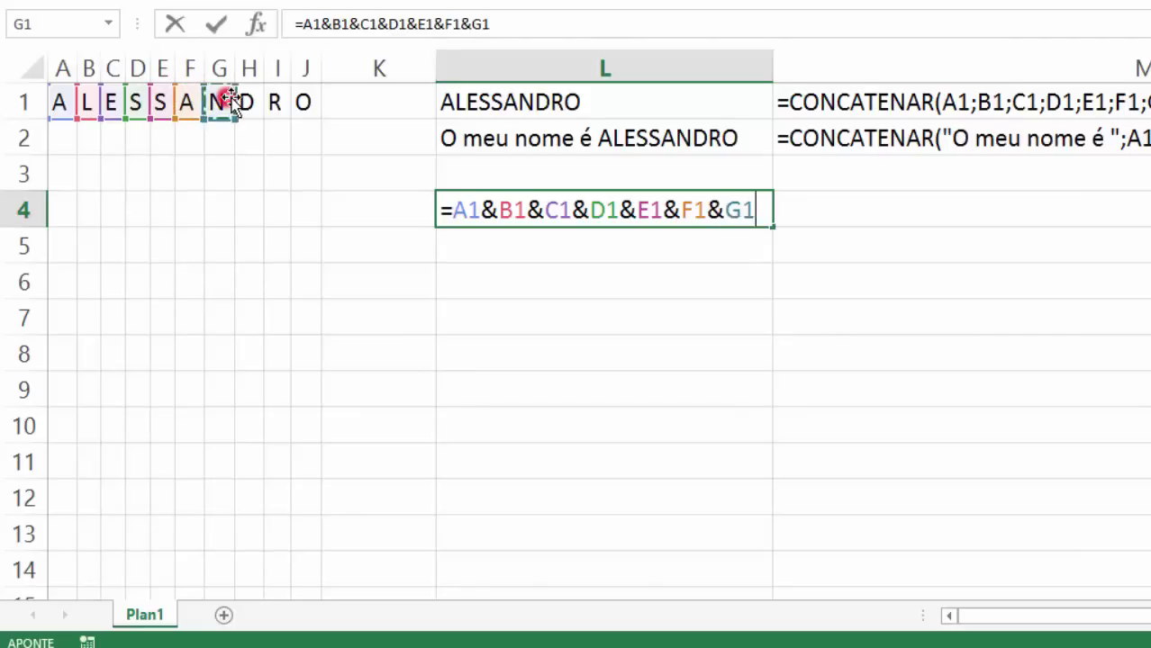
text(&)
click(245, 102)
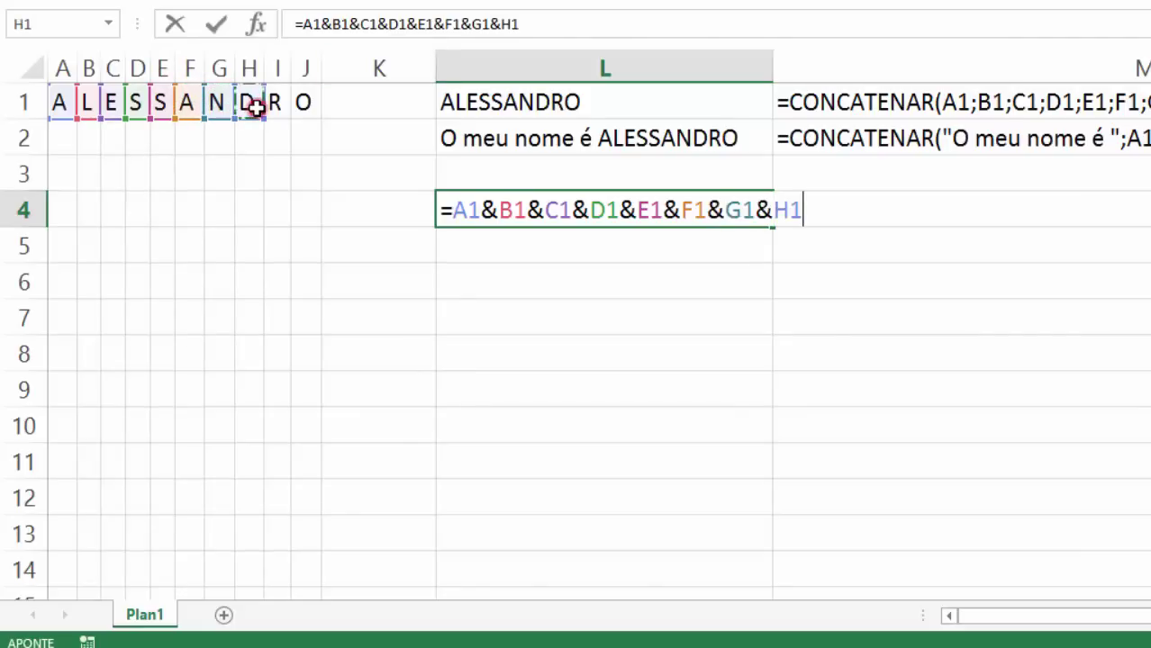
text(&)
click(277, 103)
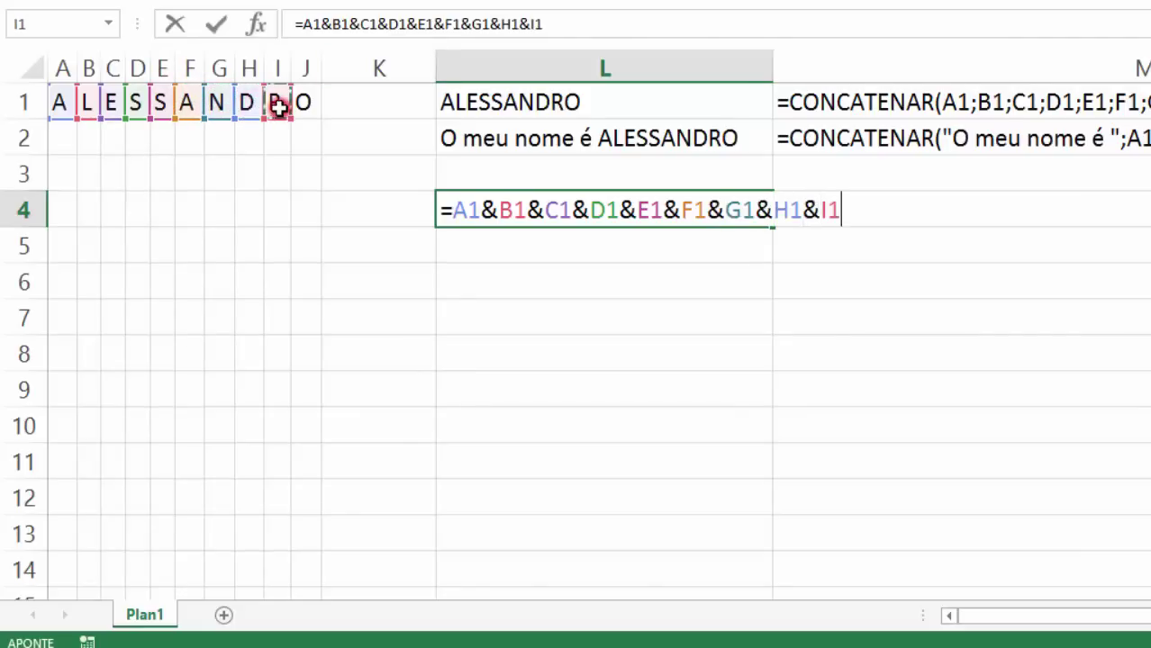
text(&)
click(307, 100)
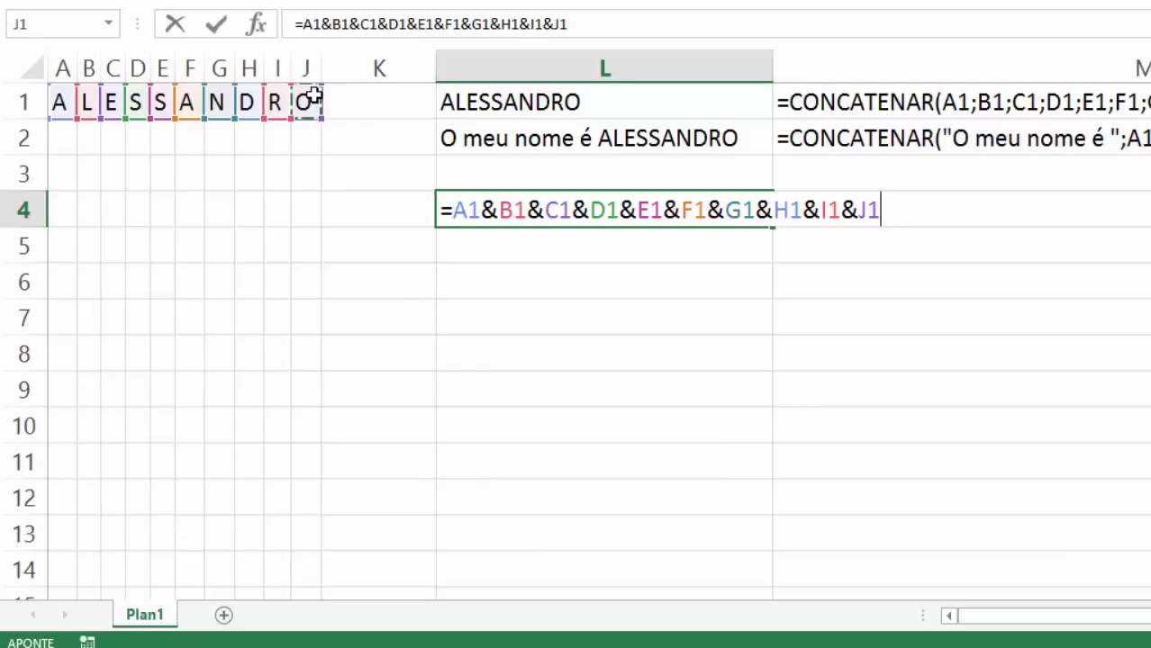
key(Return)
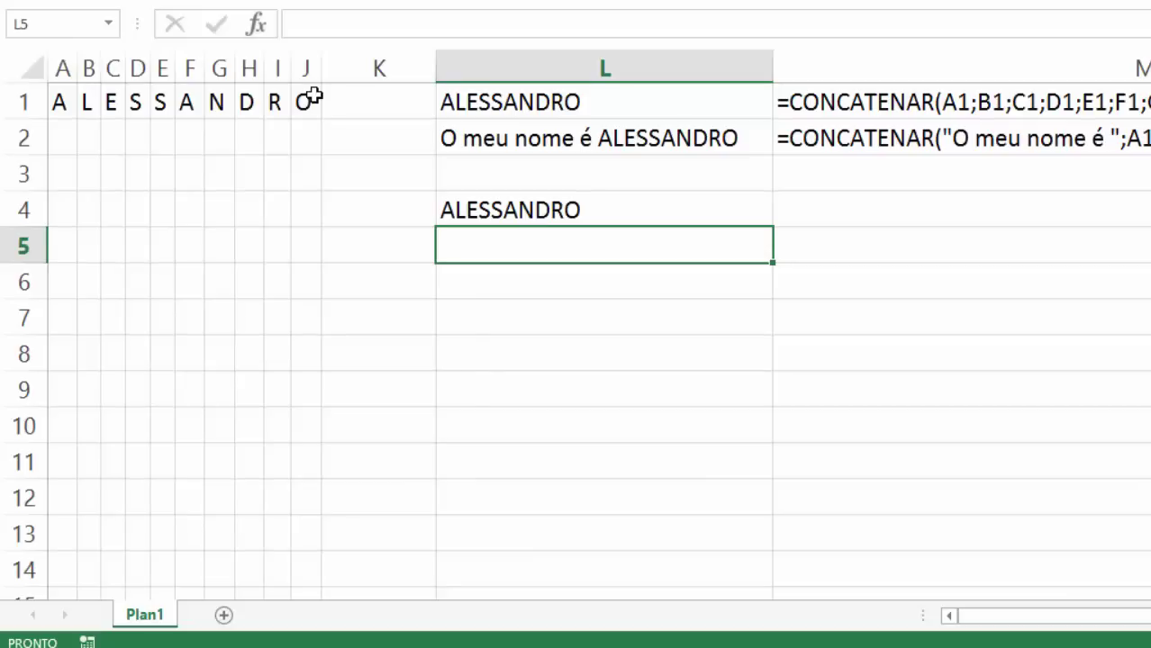
Examine the L4 formula, highlighting the ampersand before J1, and leave it unedited.
key(Up)
key(F2)
key(Left)
key(Left)
key(shift+Left)
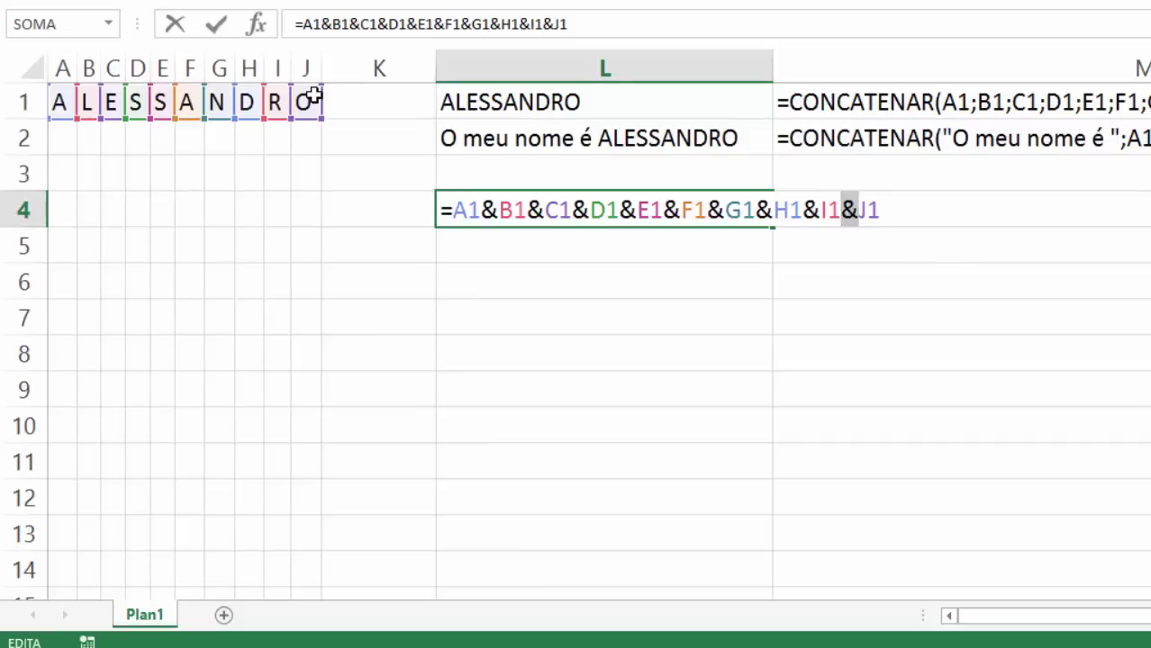
key(Escape)
Show the text of the L4 formula in cell M4 with the FÓRMULATEXTO function.
click(858, 214)
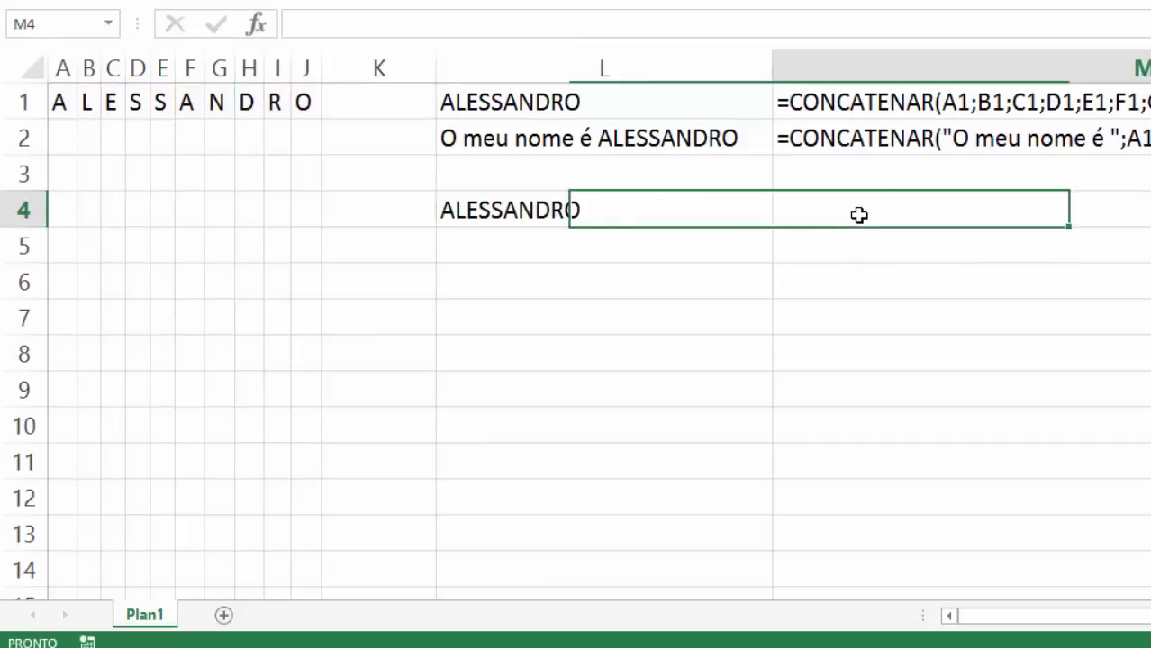
text(=fórm)
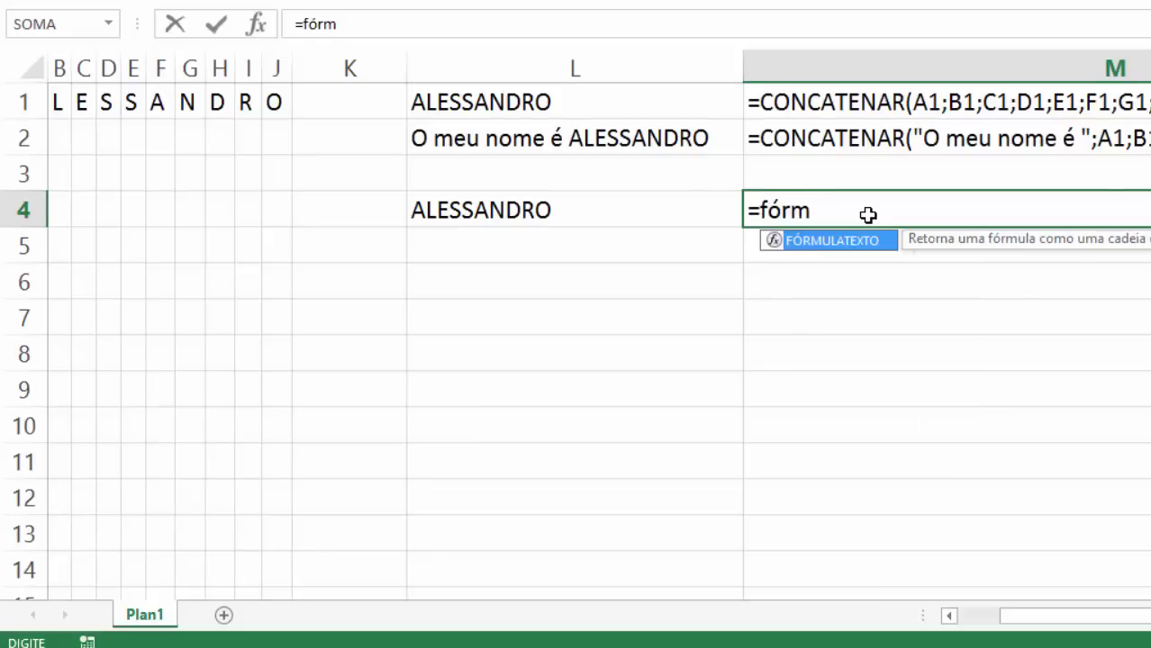
key(Left)
key(Right)
key(F2)
text(u)
key(Tab)
key(F2)
key(Left)
key(Return)
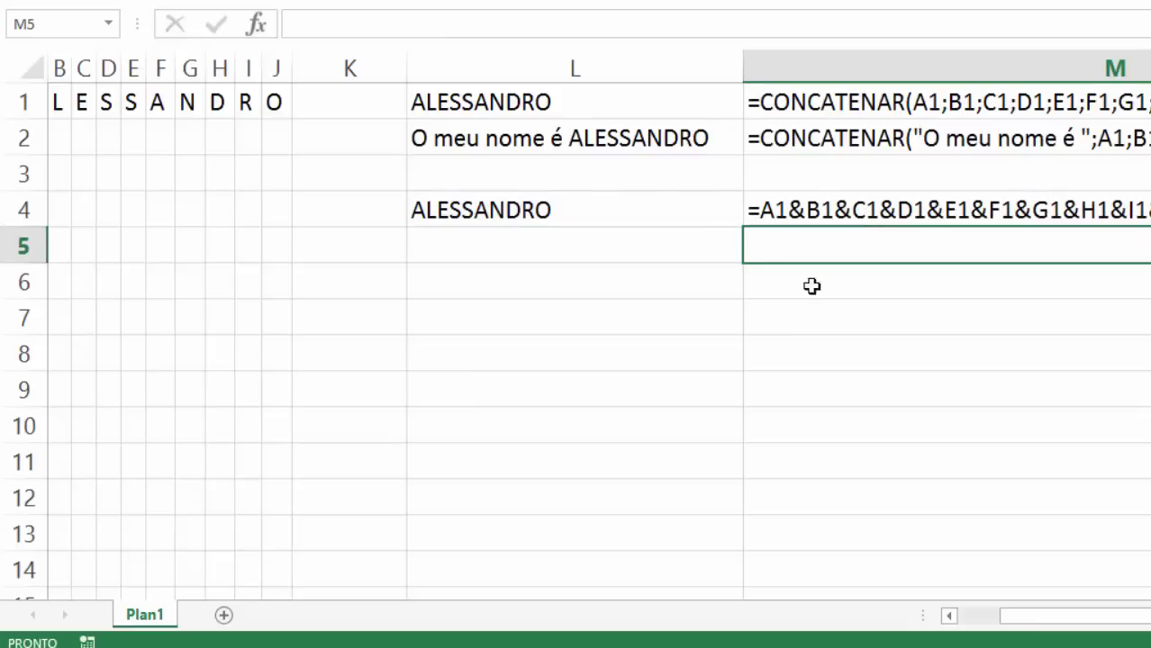
Start a formula in cell L5 with the literal text "O meu nome é " followed by the & operator.
click(547, 235)
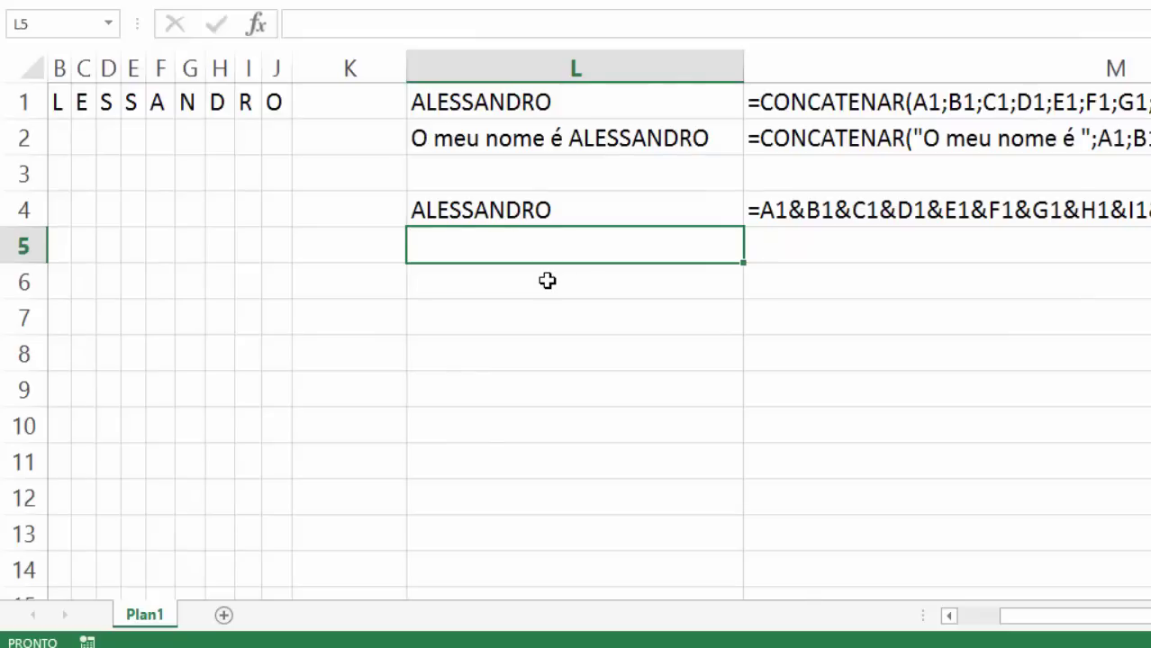
text(=)
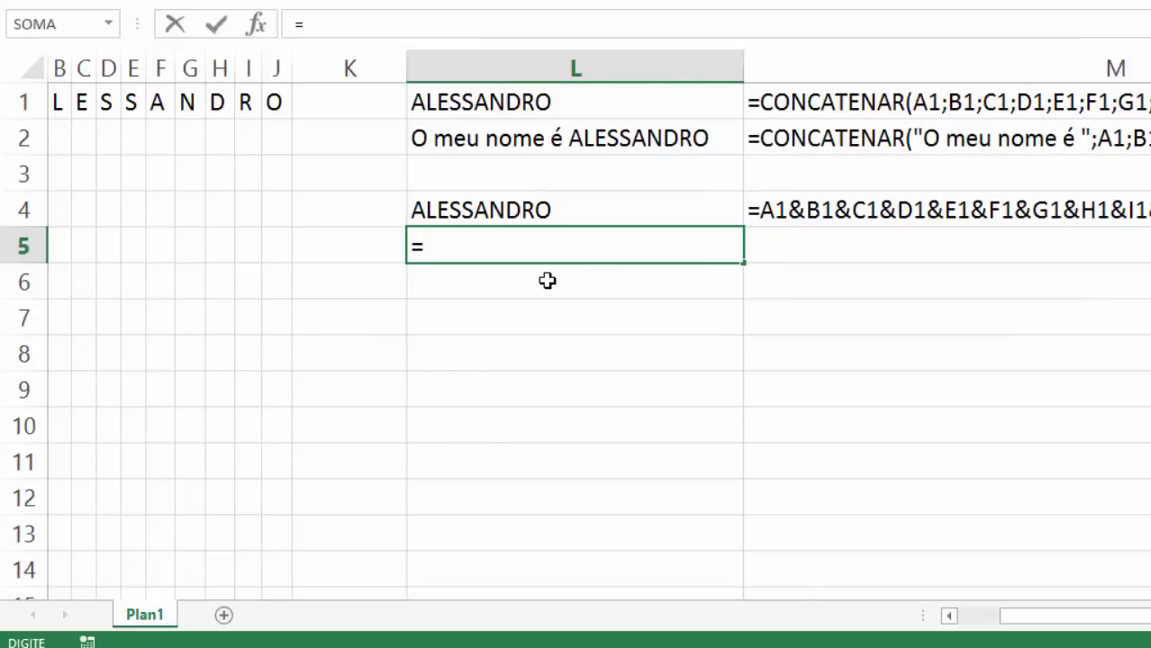
text("O meu nome é ")
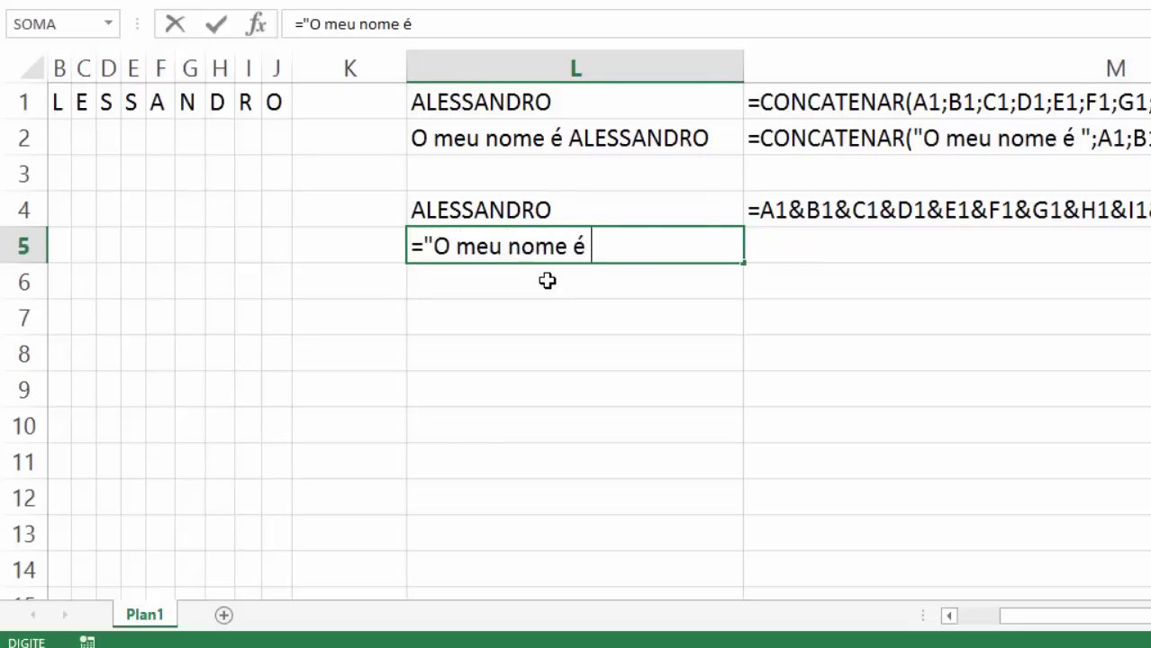
text(&)
Complete the L5 formula by joining cells A1 through J1 after the literal text, each separated by the & operator.
click(57, 102)
key(Left)
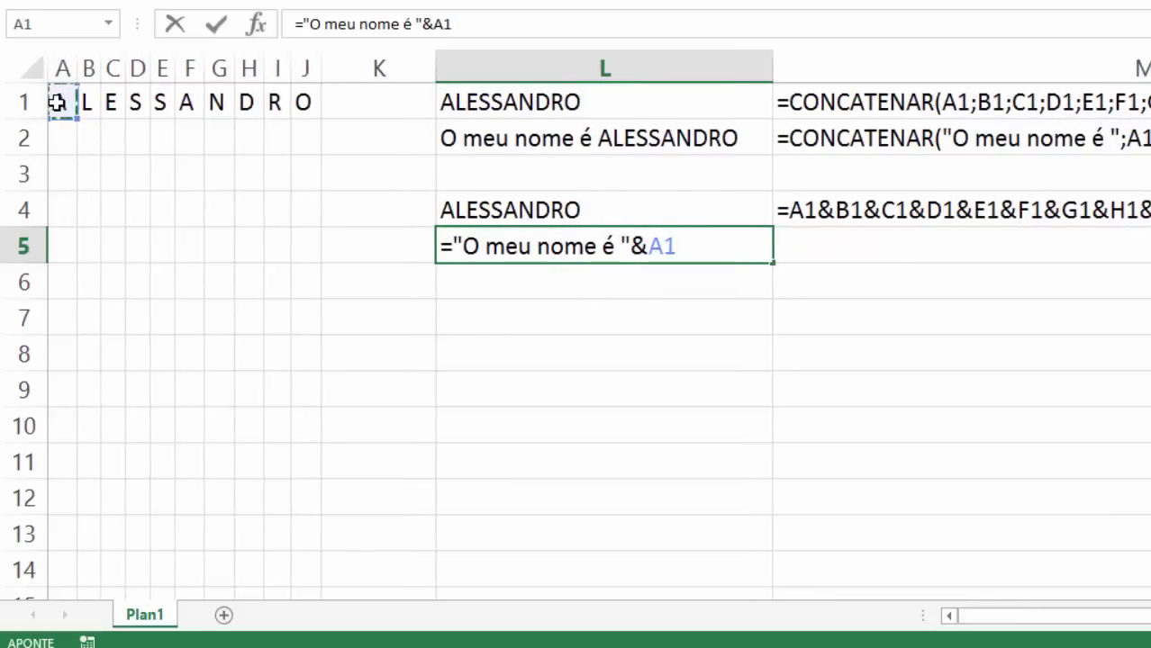
text(&)
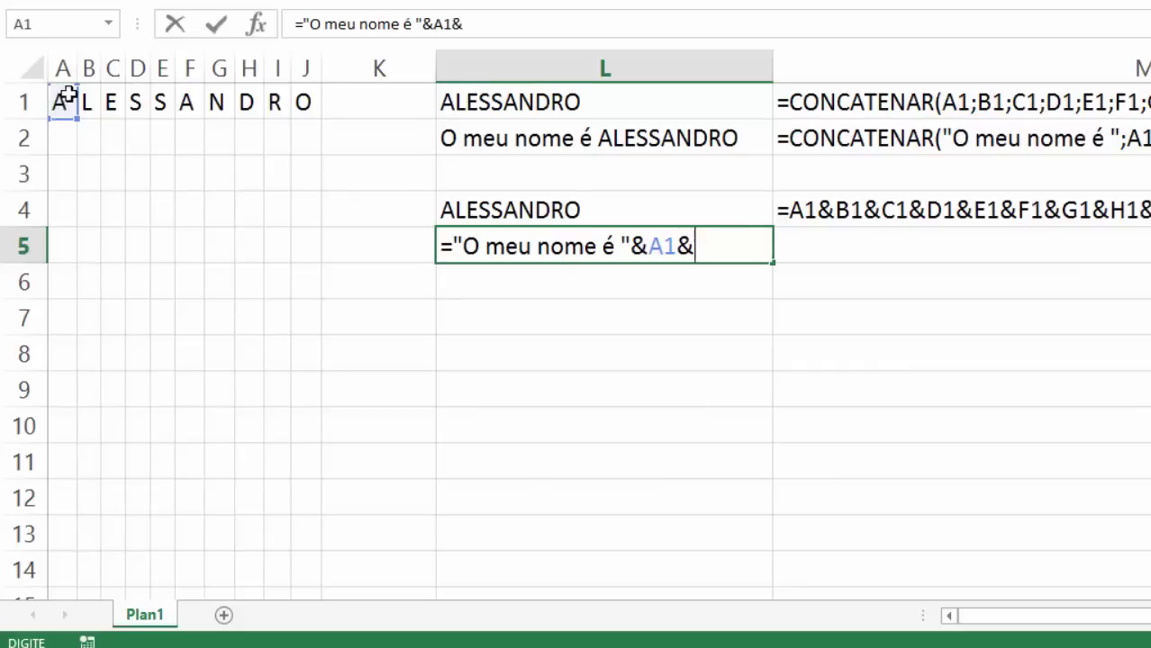
click(87, 102)
text(&)
click(112, 102)
text(&)
click(137, 102)
text(&)
click(162, 102)
text(&)
click(187, 102)
text(&)
click(216, 102)
text(&)
click(246, 102)
text(&)
click(275, 102)
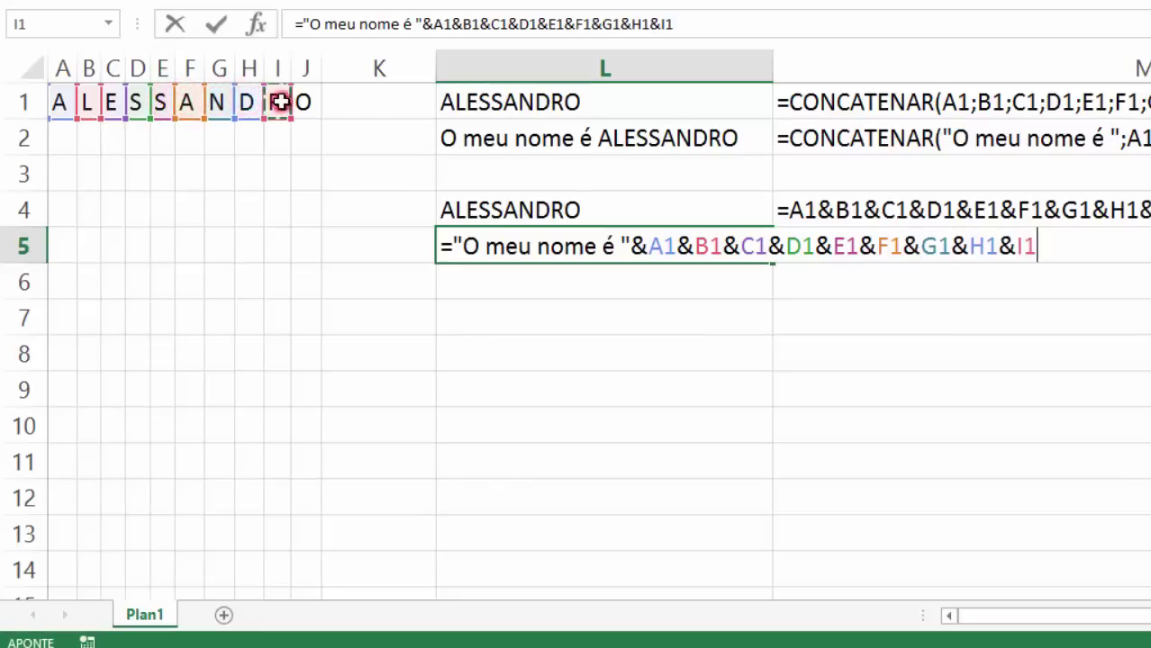
text(&)
click(302, 102)
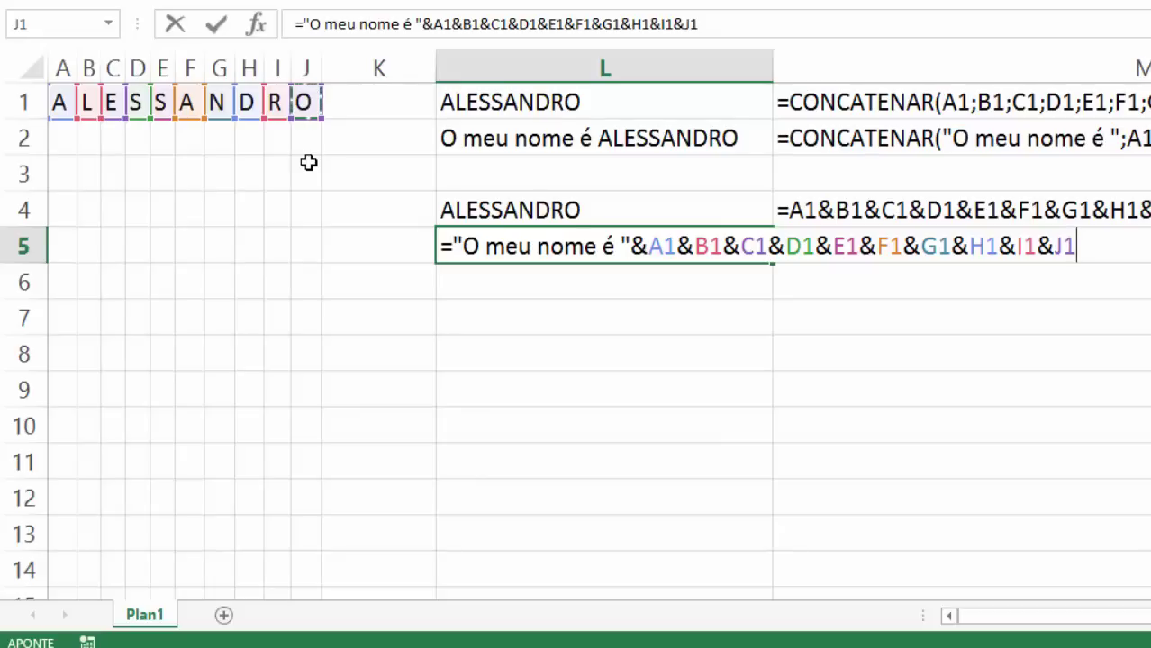
key(ctrl+Return)
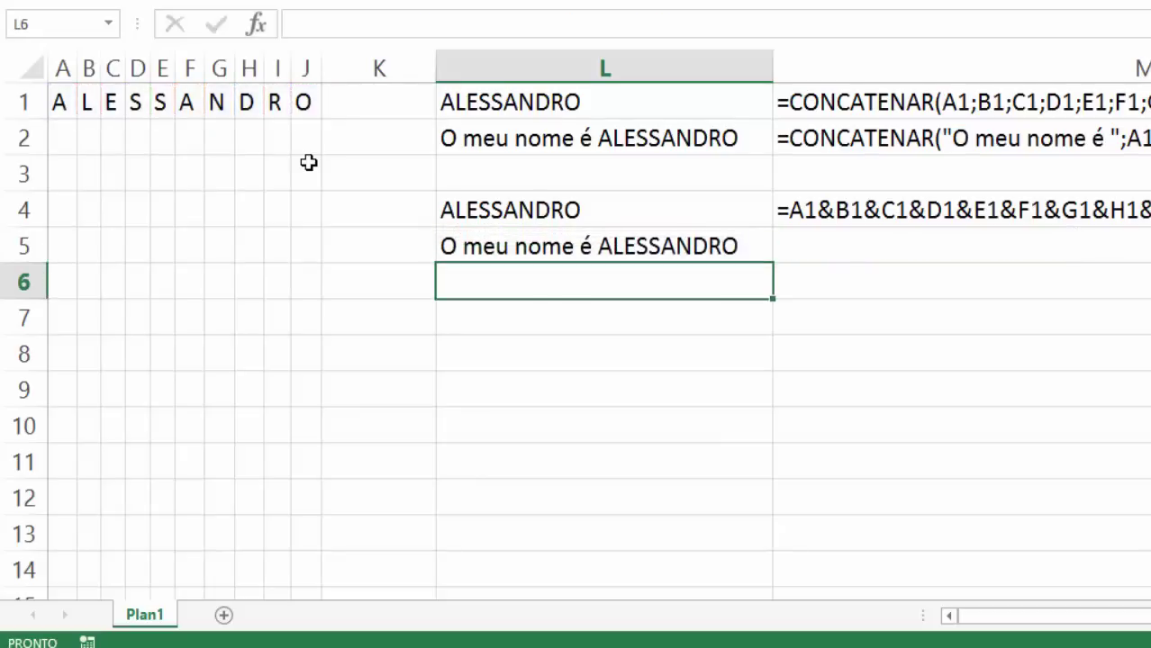
Show the text of the L5 formula in cell M5 with the FÓRMULATEXTO function.
key(Up)
key(Right)
text(=fórm)
key(Tab)
key(Left)
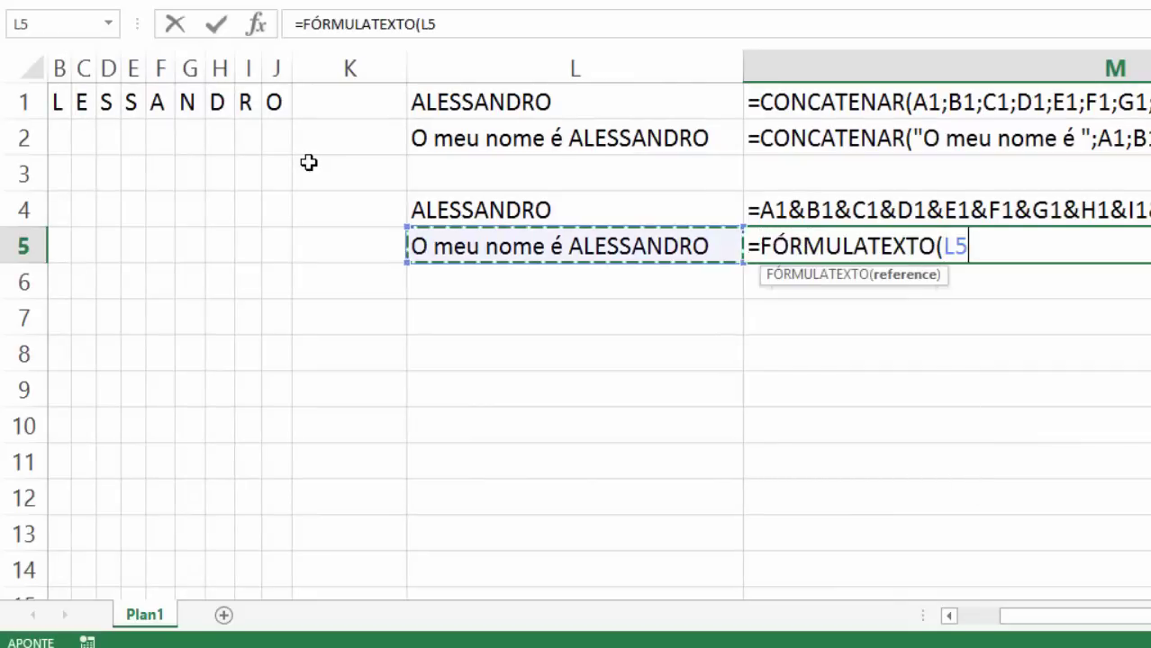
key(Return)
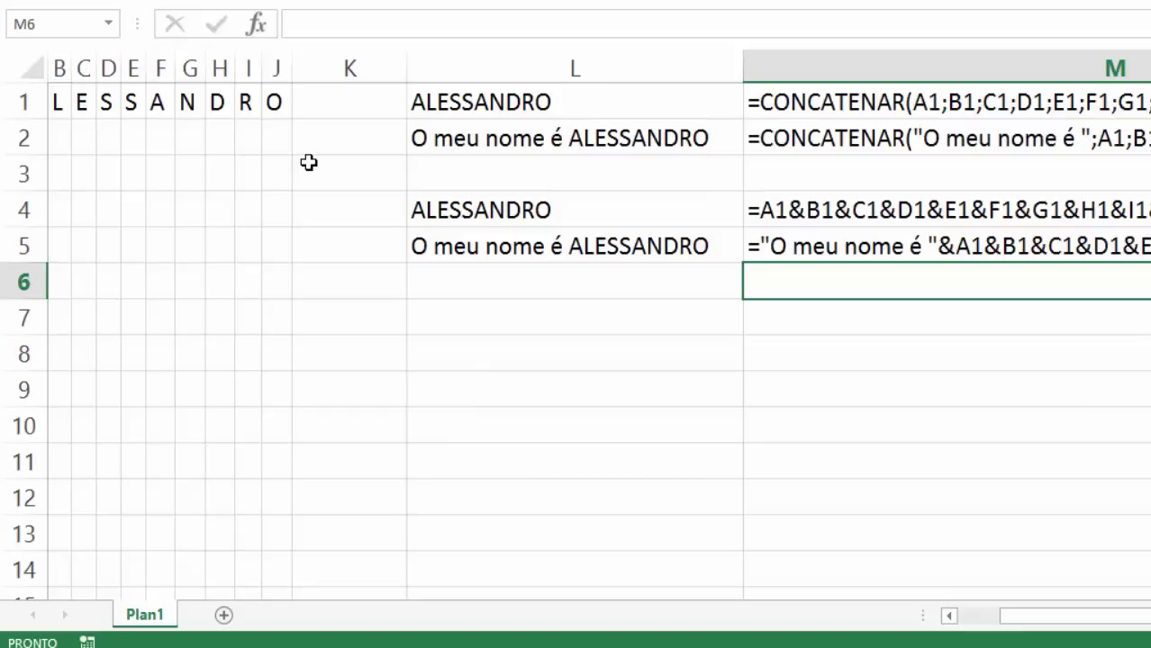
Enter the heading "Extrair dados à esquerda de uma célula" in cell L7.
key(Left)
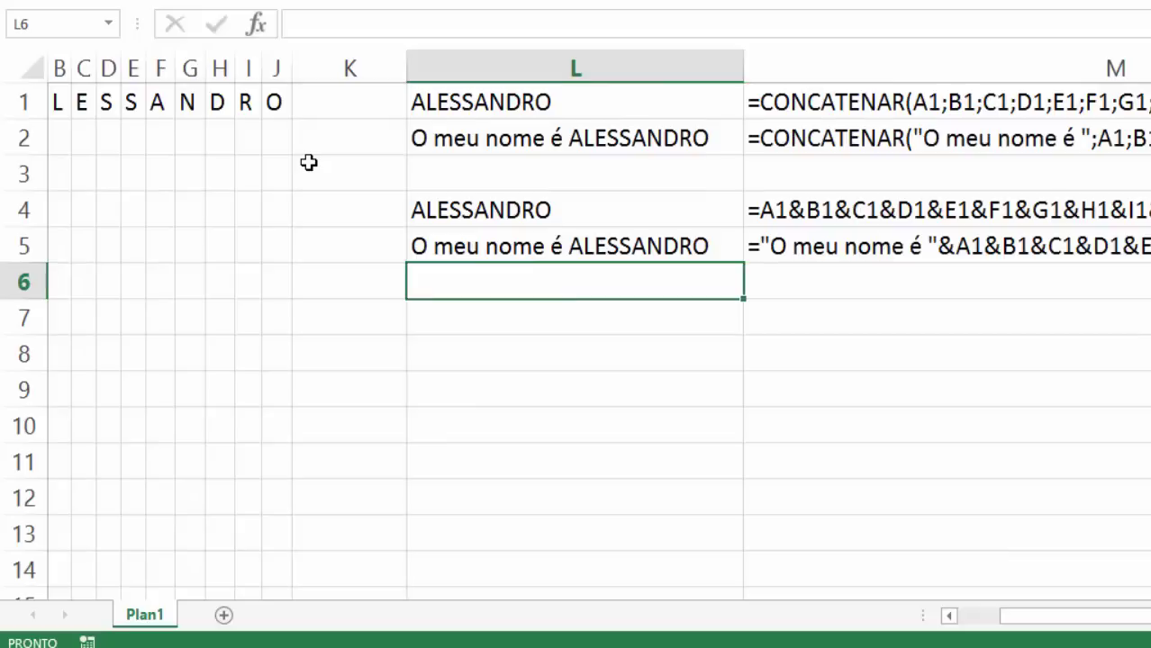
key(Down)
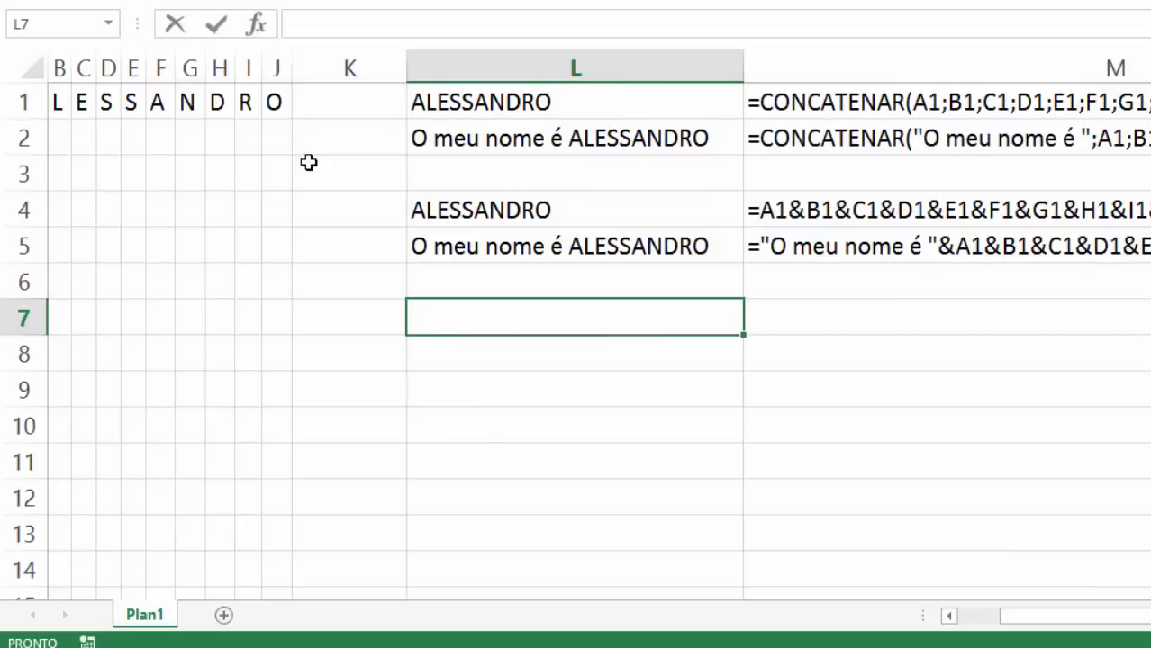
text(Extrair dados )
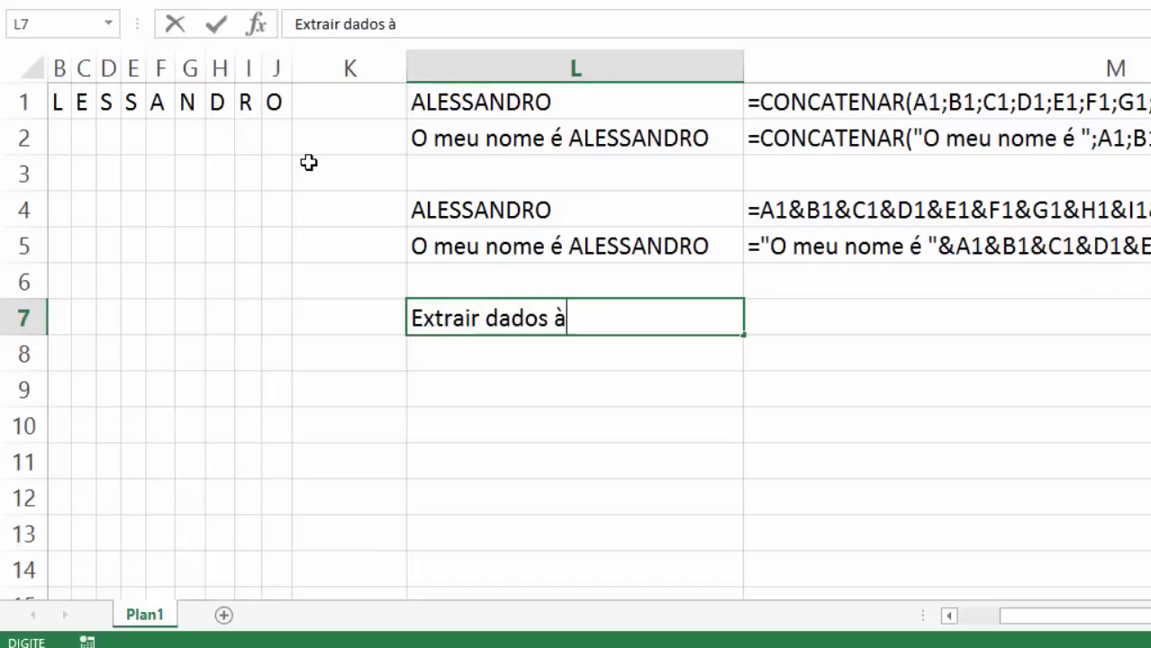
text(à esqu)
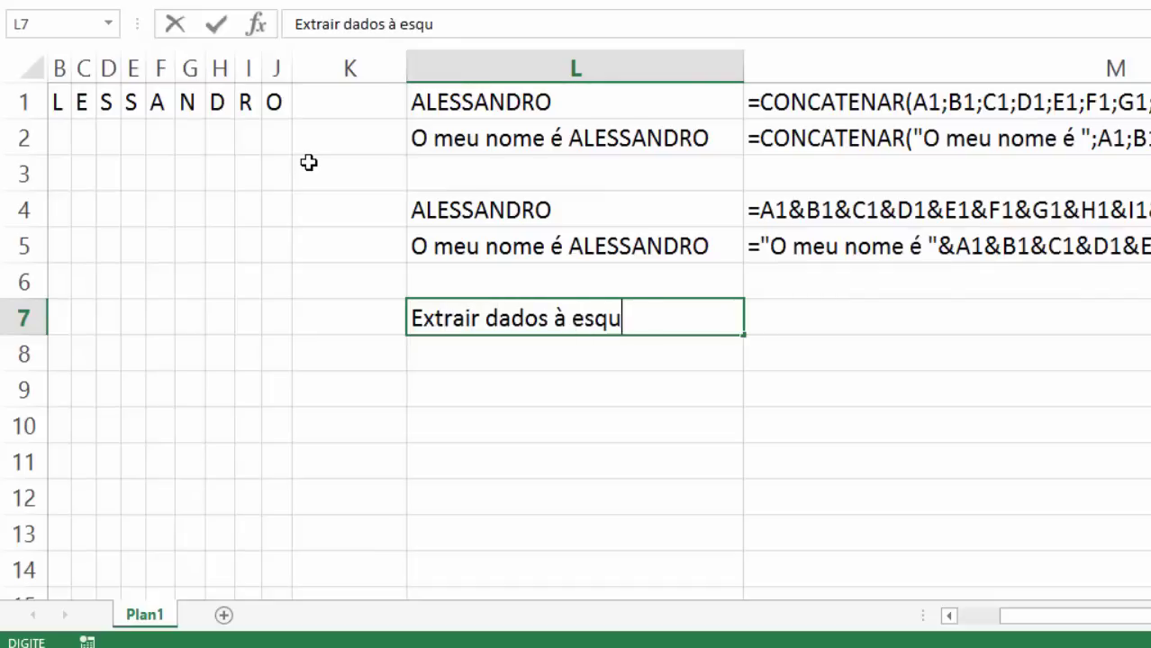
text(erda de uma célula)
key(Return)
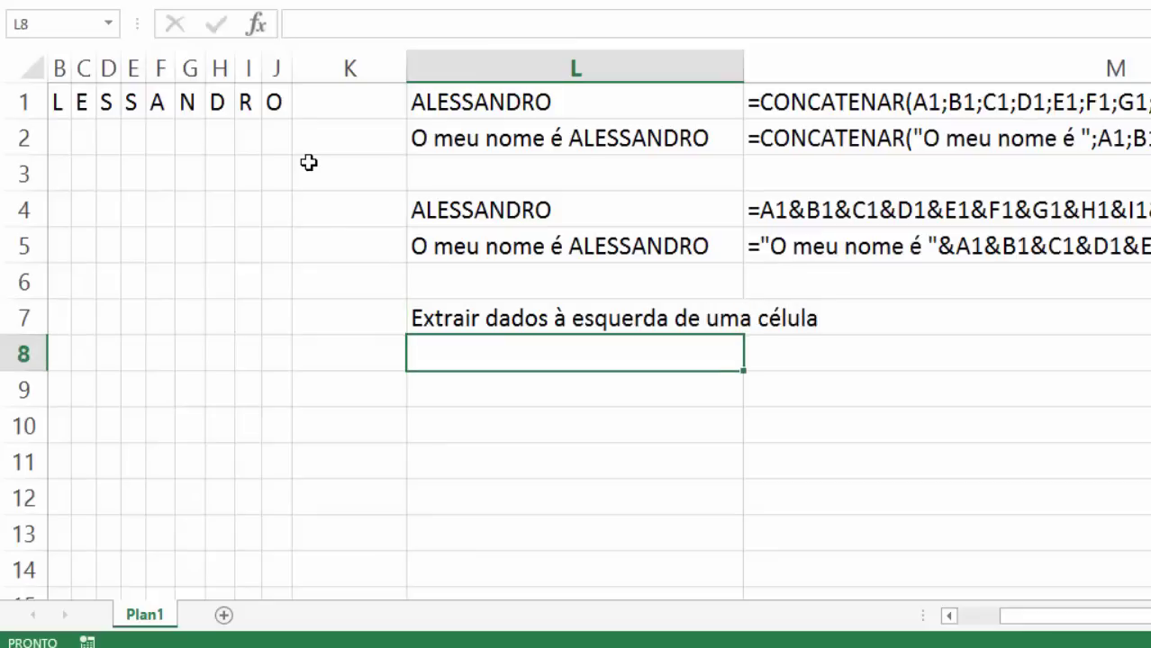
Extract the first four characters of L4 into cell L8 with the formula =ESQUERDA(L4;4).
click(440, 214)
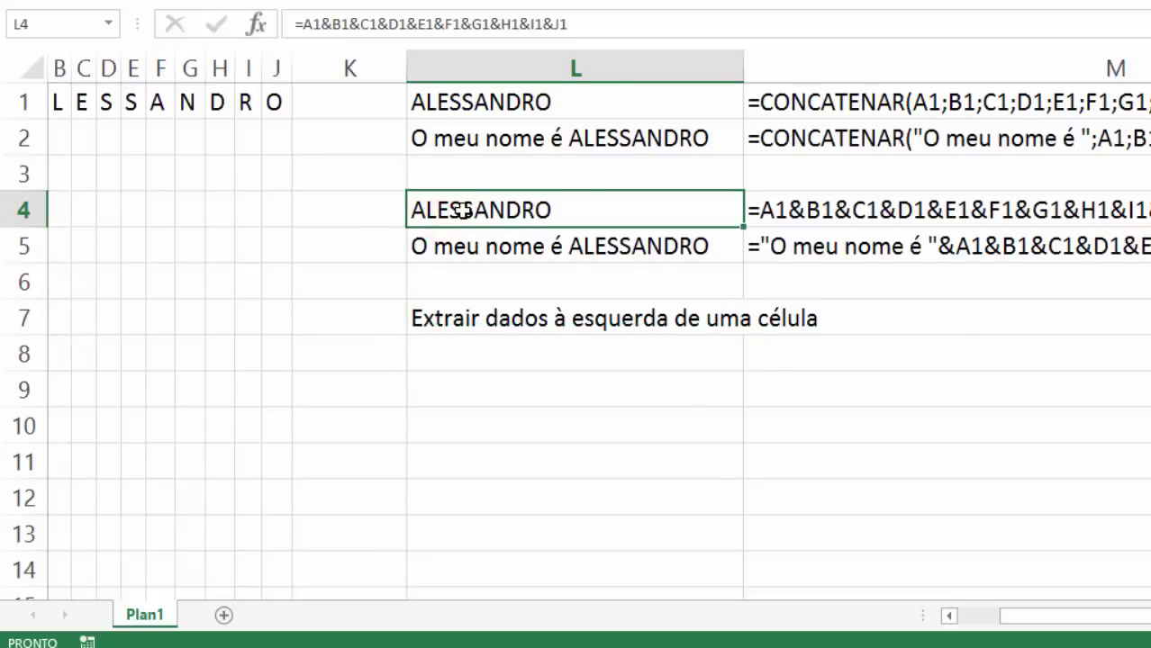
click(503, 357)
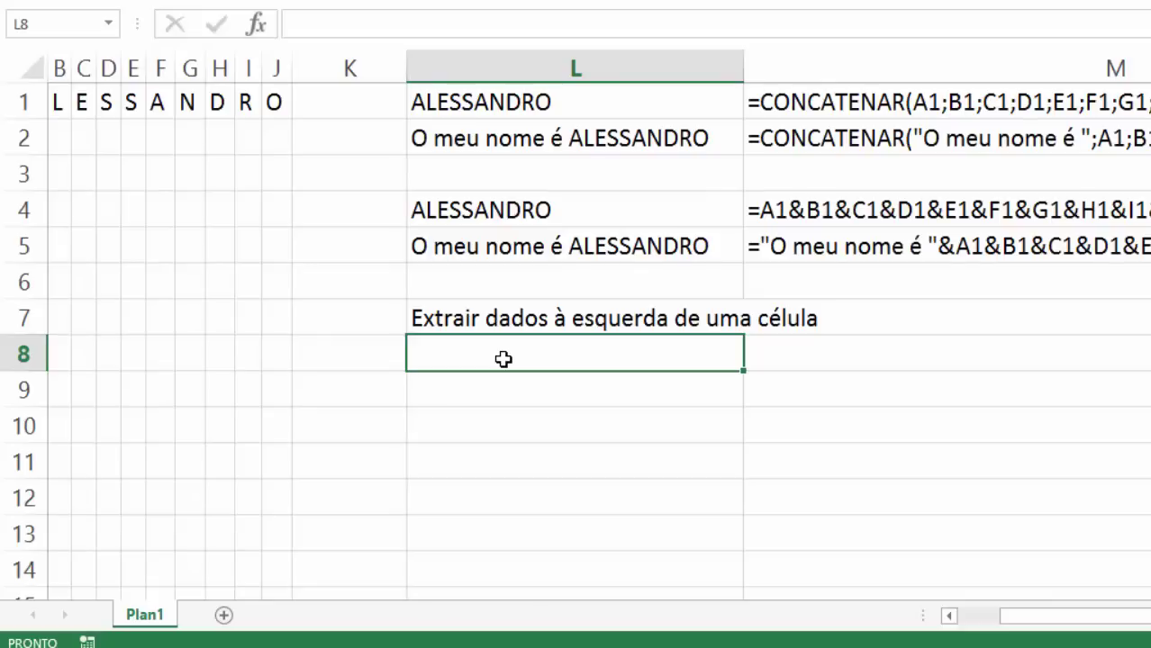
text(=esquerda()
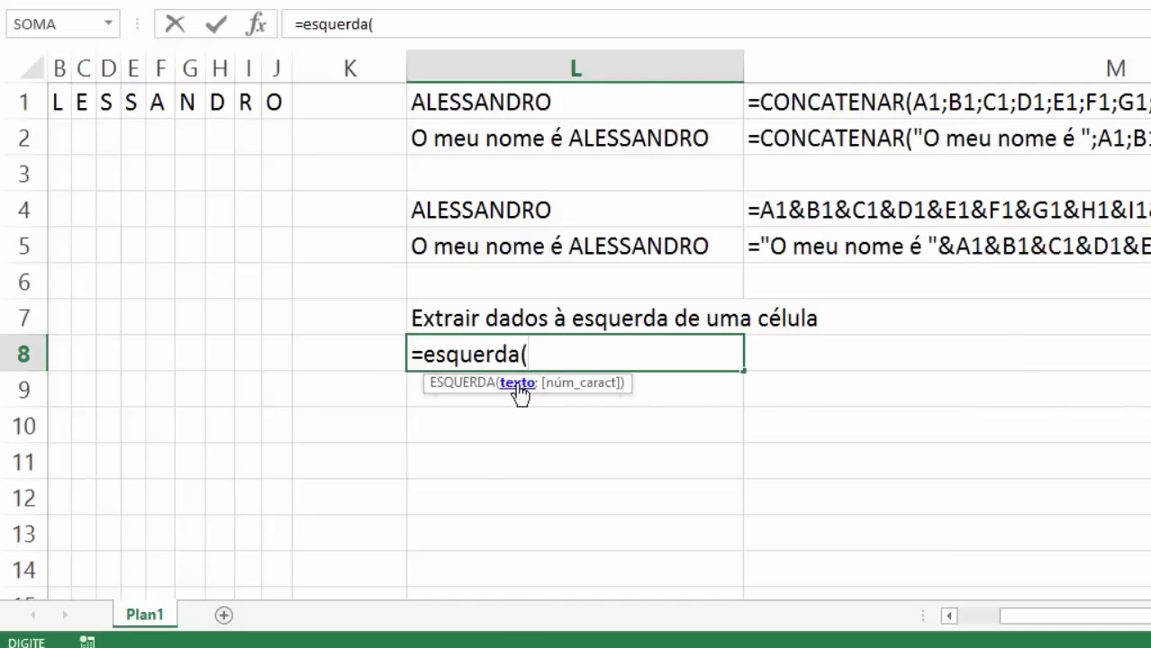
click(500, 213)
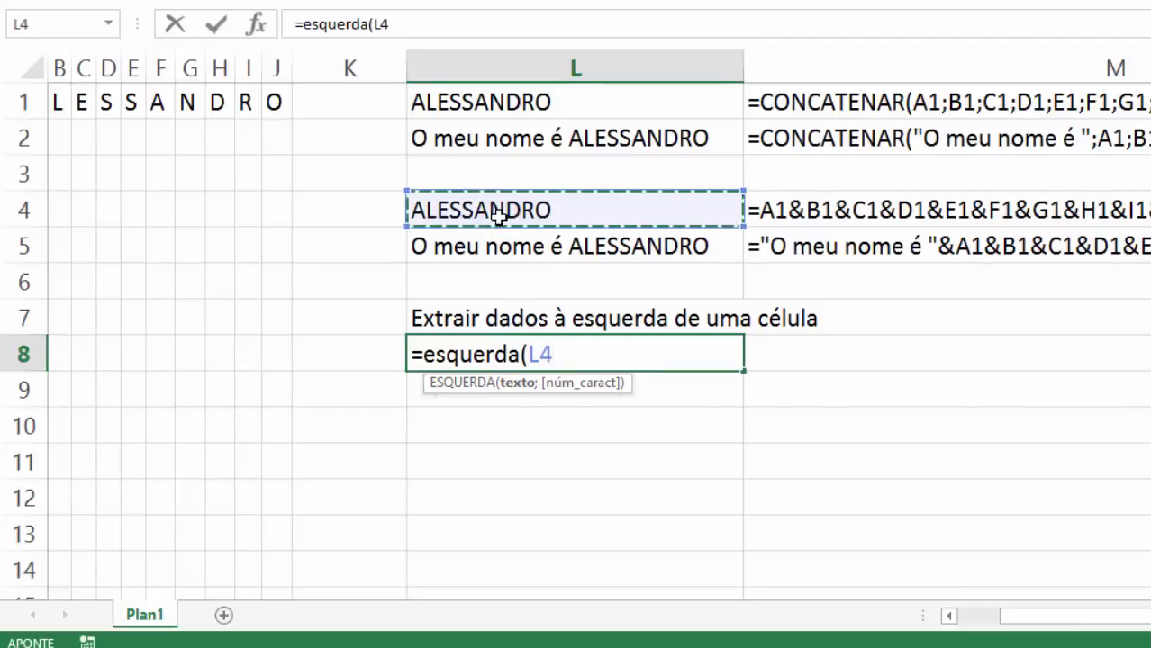
text(;)
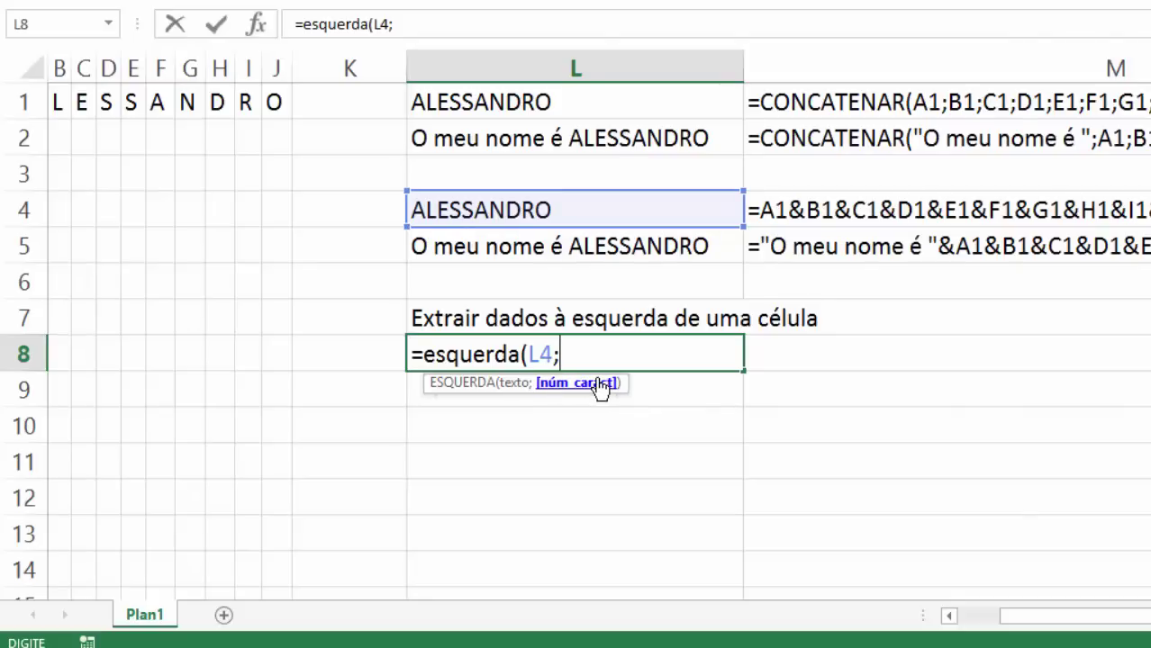
text(4))
key(Return)
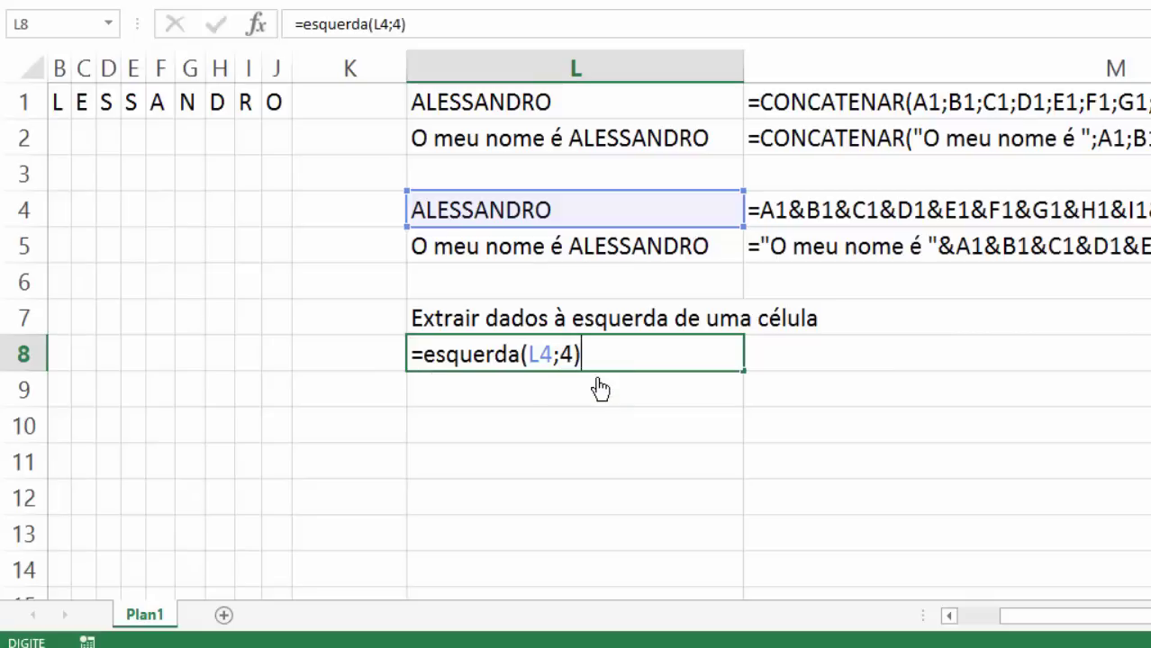
click(541, 358)
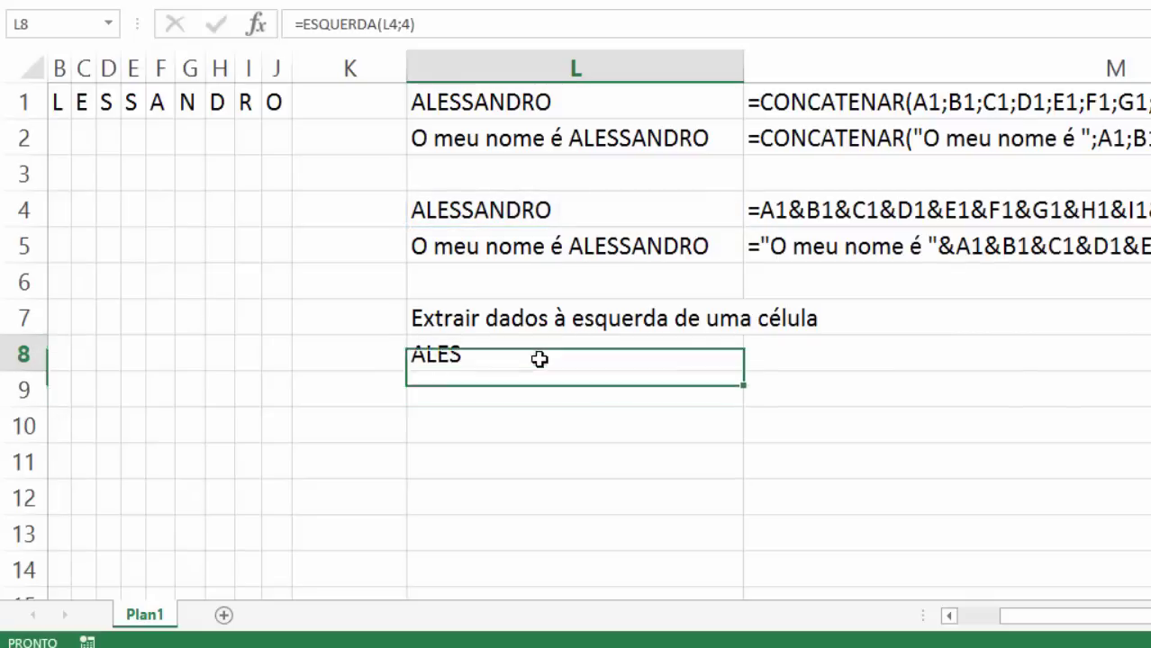
Show the text of the L8 formula in M8 with FÓRMULATEXTO, and fill cell L8 with light blue.
click(827, 355)
text(=fórm)
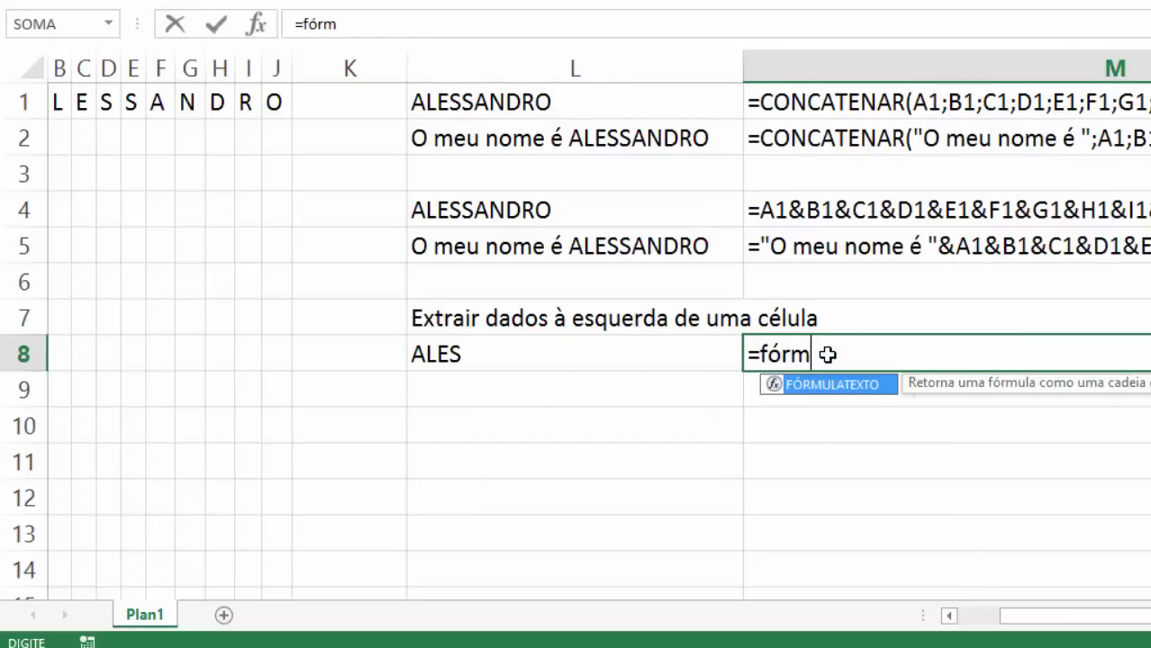
key(Tab)
key(Left)
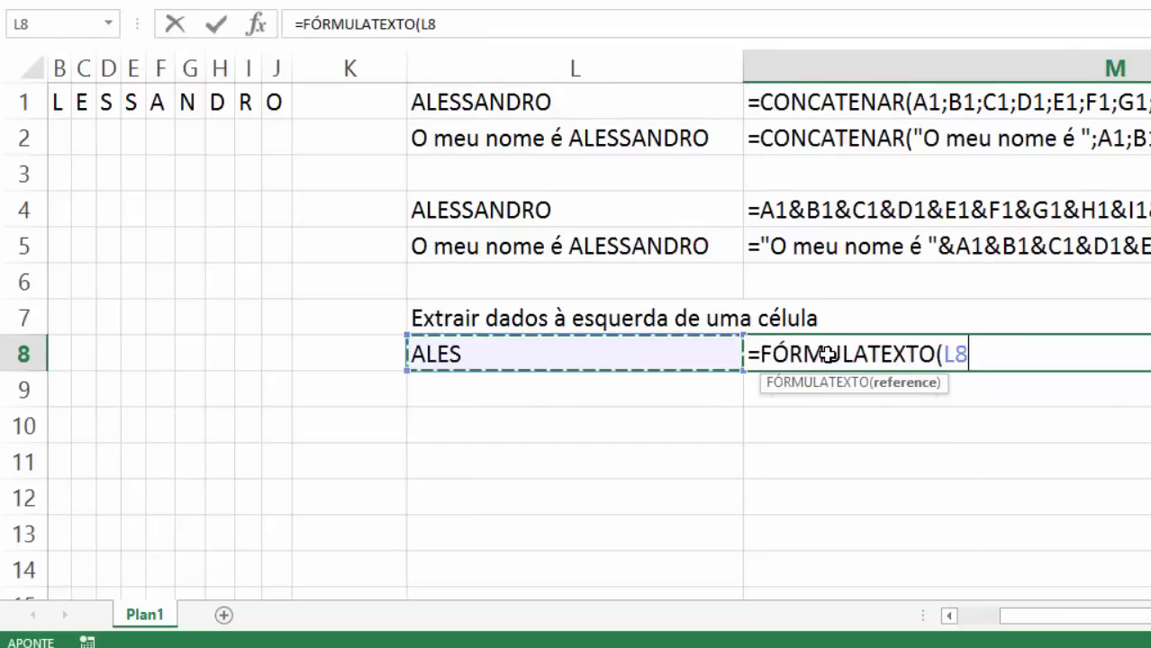
key(Return)
click(826, 355)
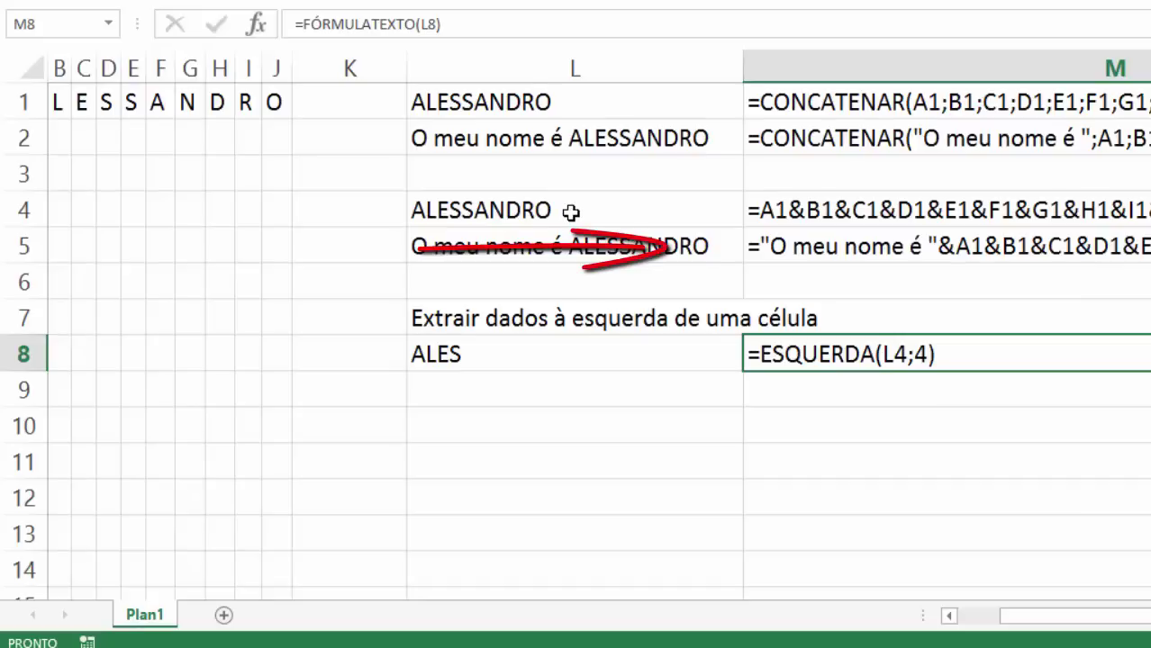
click(459, 352)
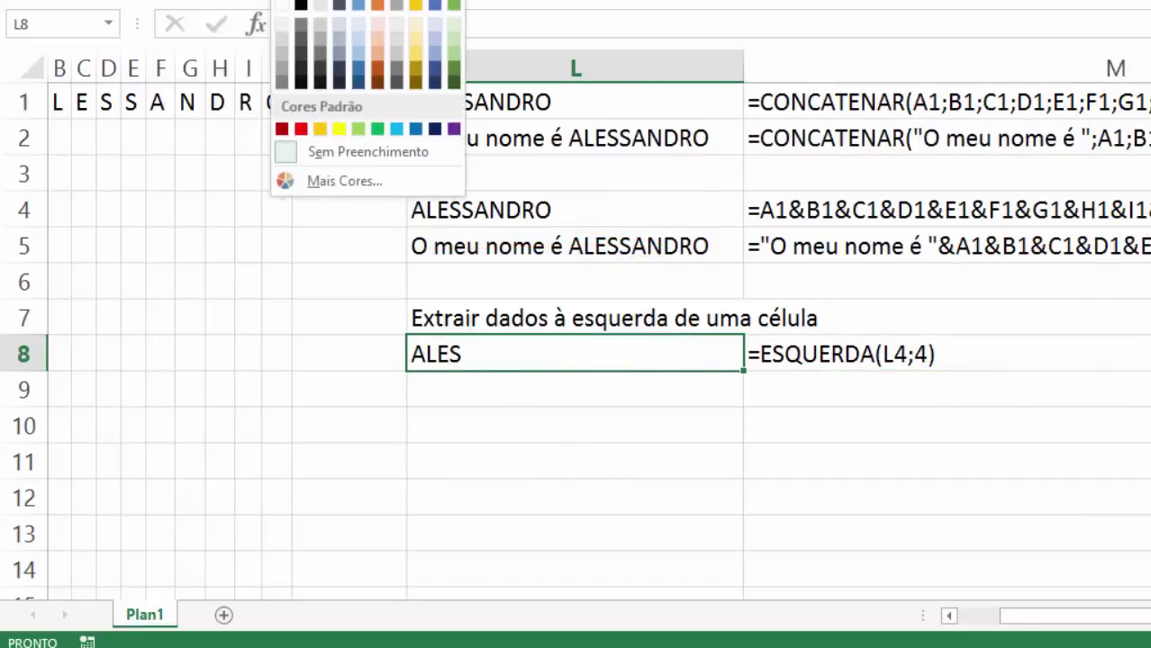
click(353, 21)
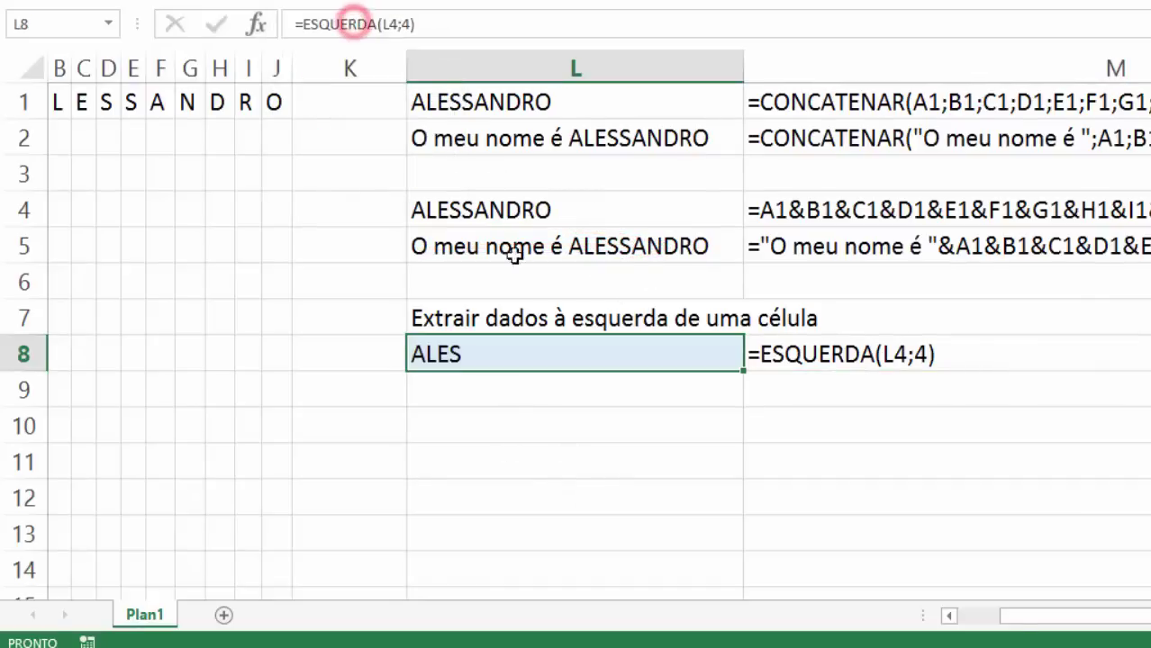
Enter the heading "Extrair dados à direita de uma célula" in cell L10.
click(515, 425)
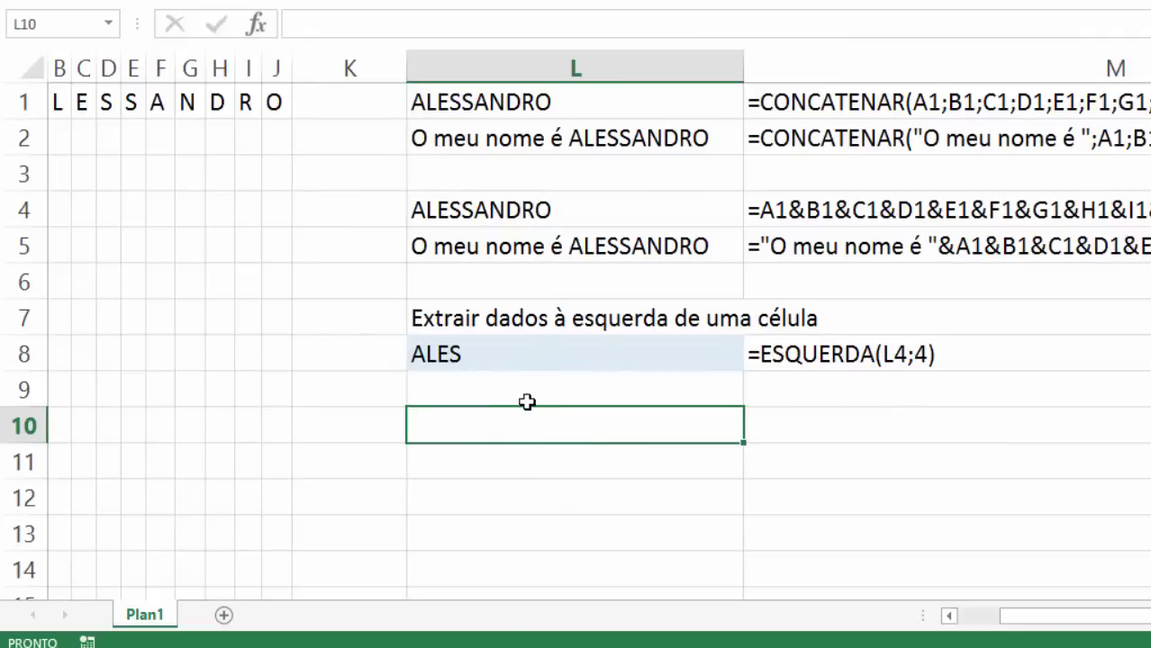
text(Extra)
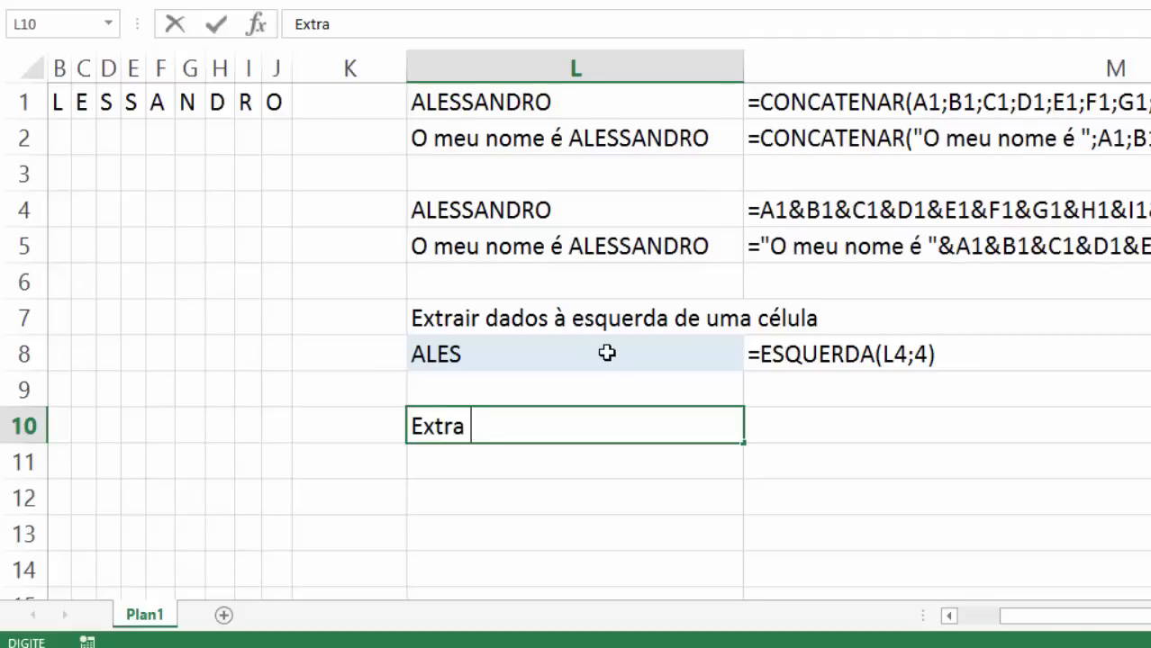
text(ir dados à direita de uma célula)
key(Return)
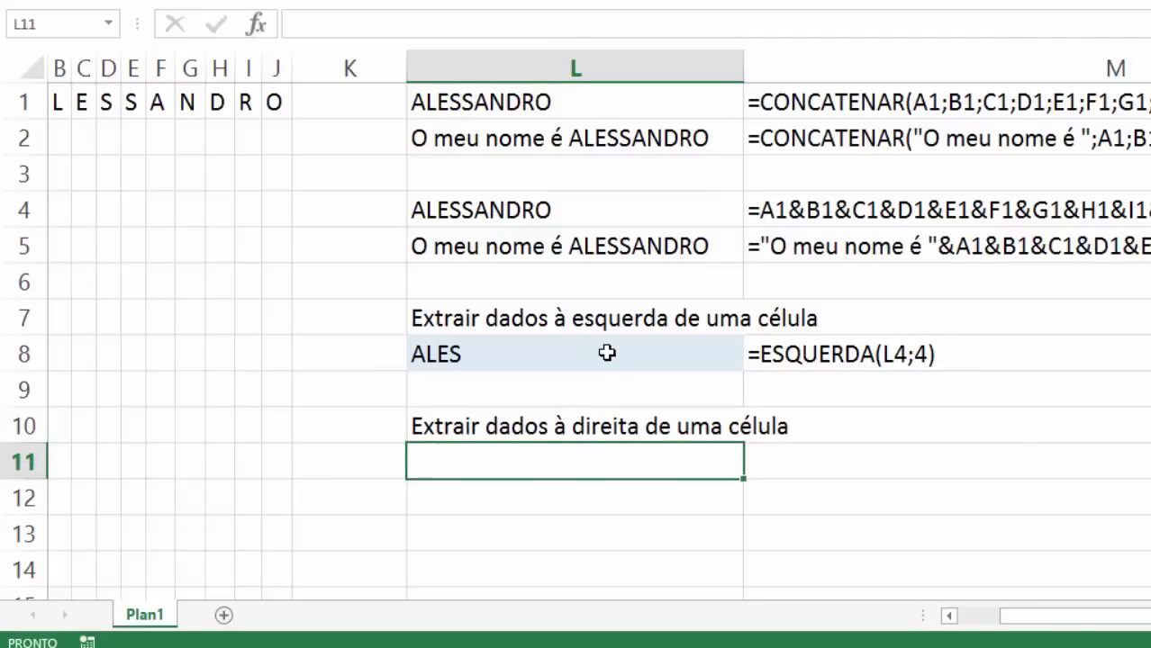
Extract the last three characters of L4 into cell L11 with =DIREITA(L4;3), and fill L11 with light blue.
text(=d)
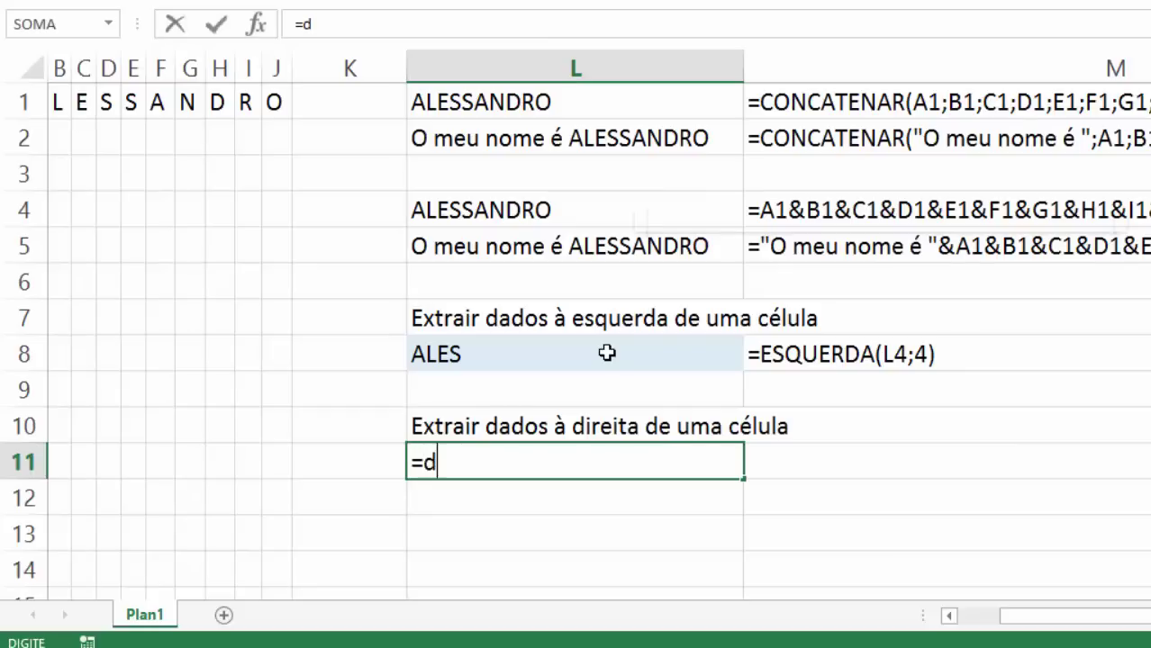
text(ireita)
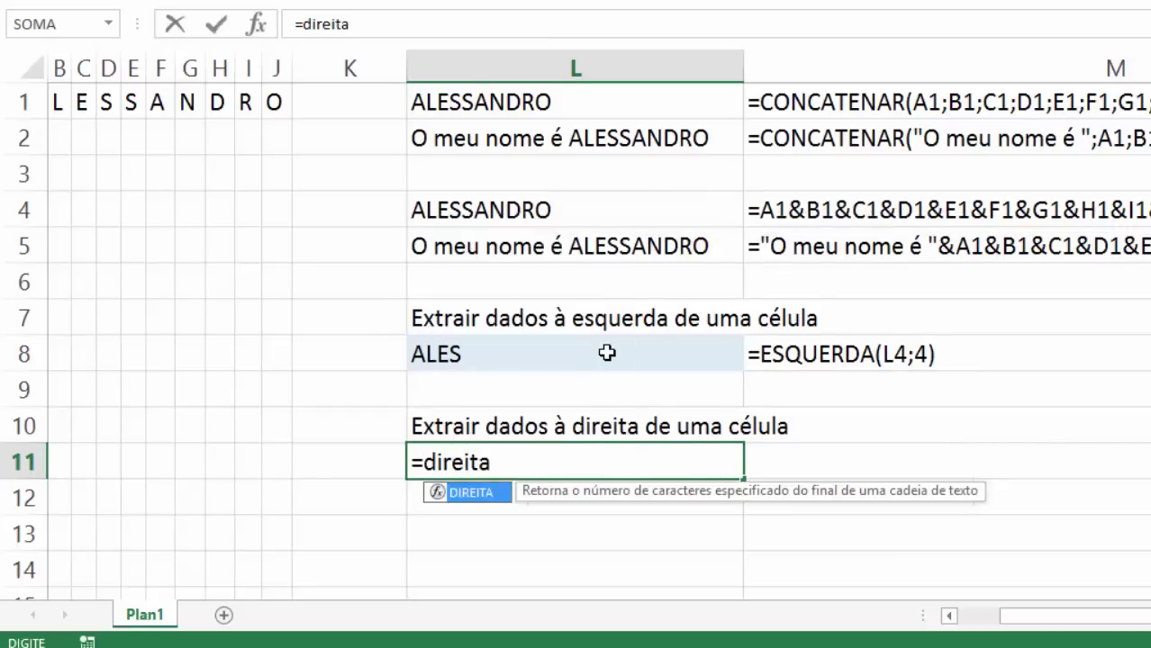
text(()
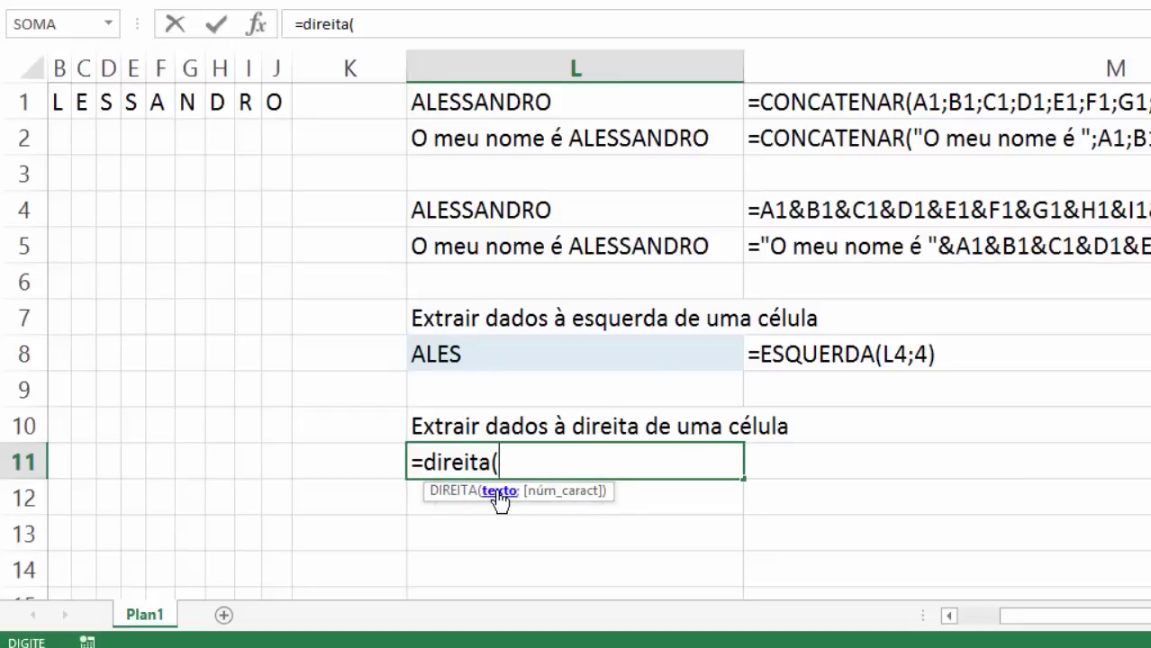
click(494, 212)
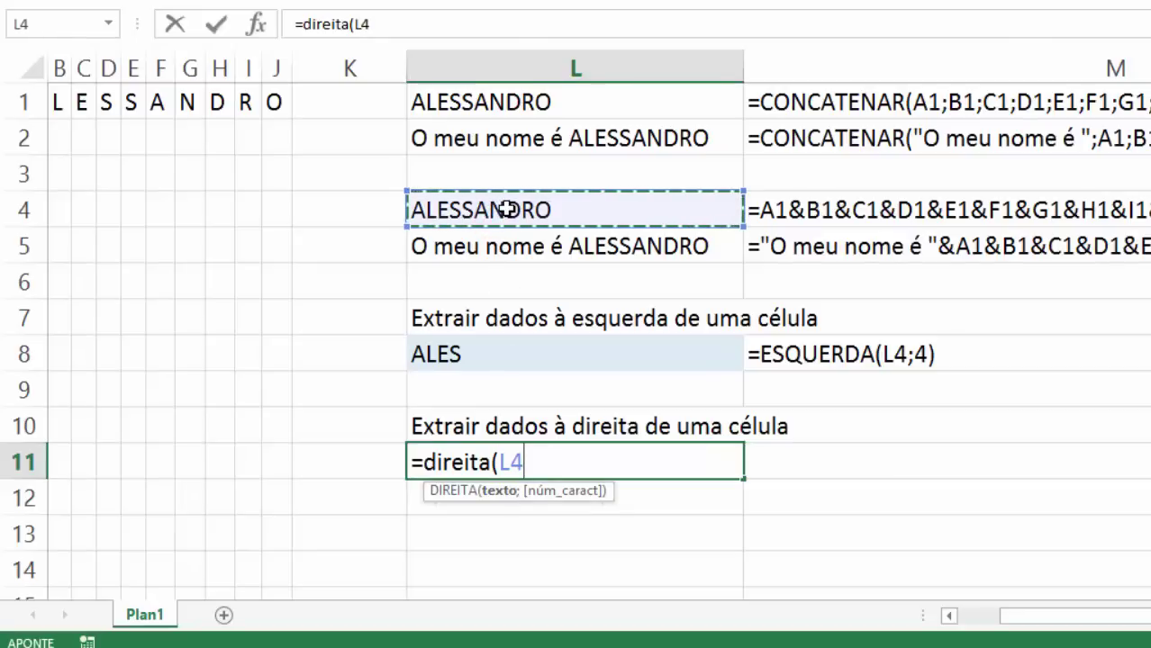
text(;)
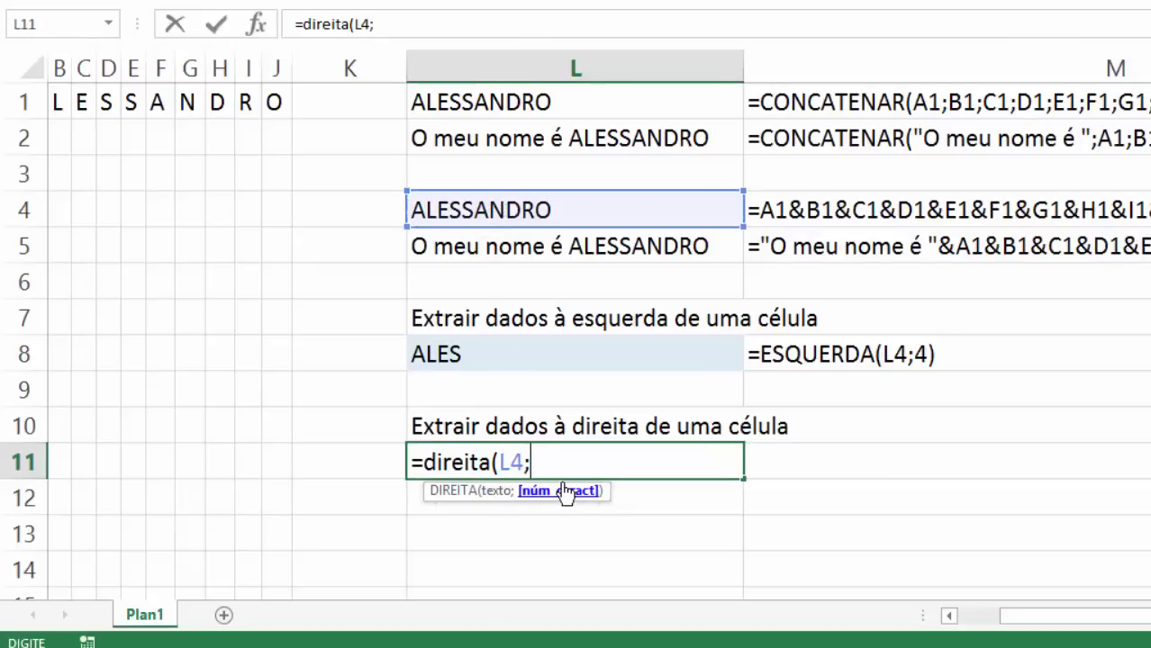
text(3))
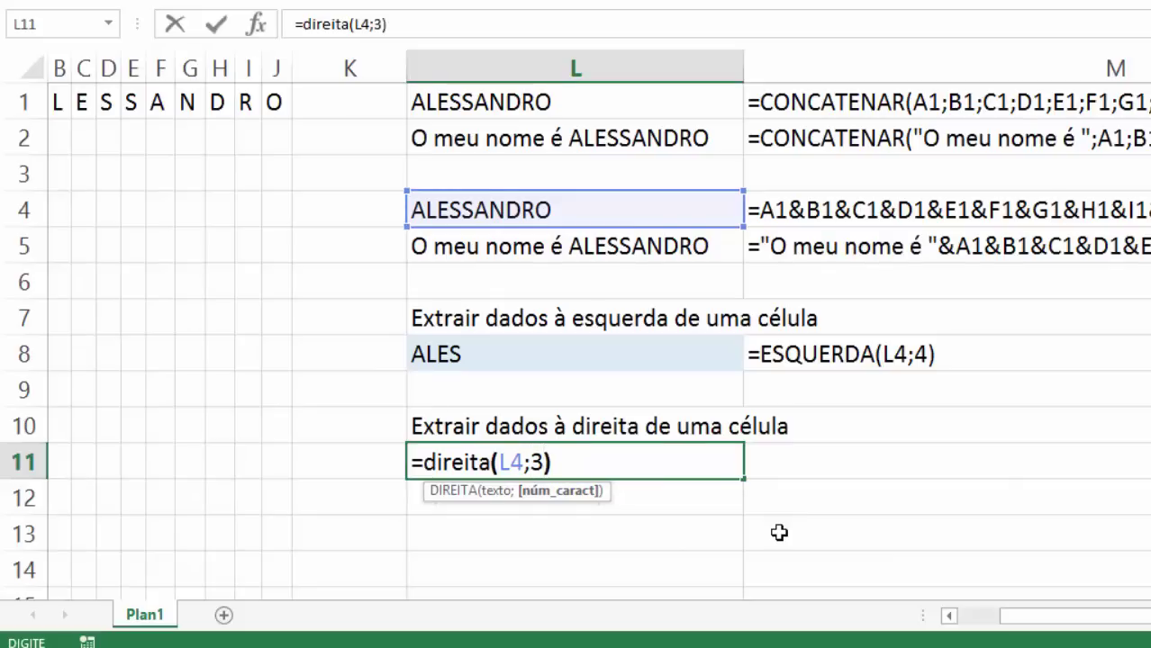
key(Return)
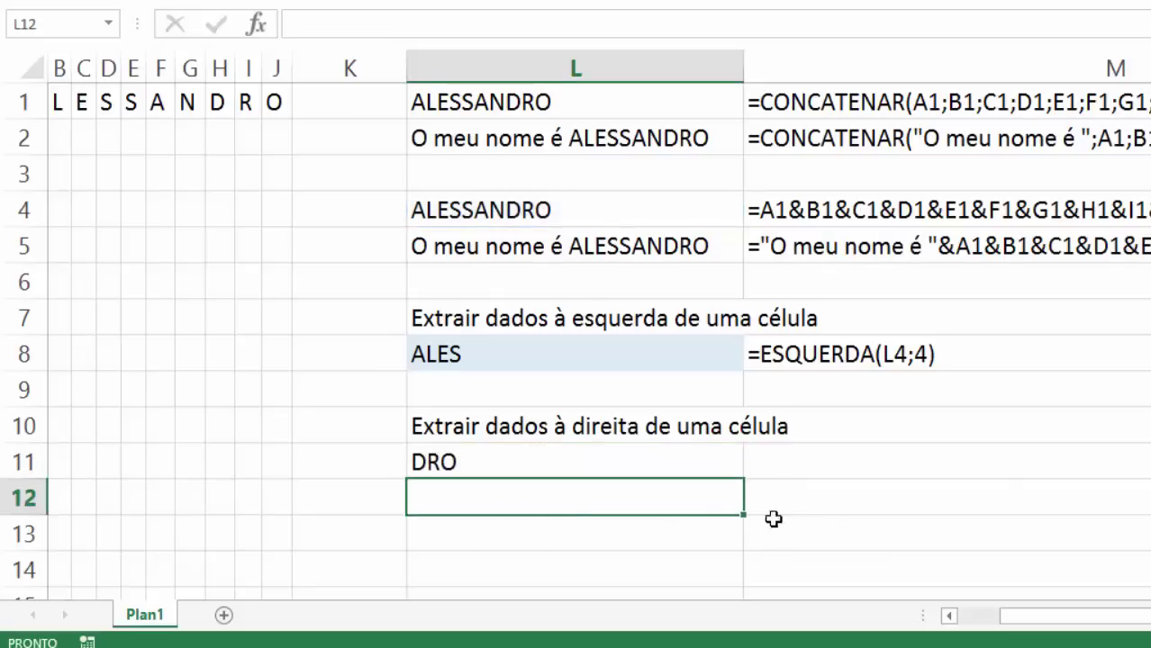
click(599, 457)
click(442, 1)
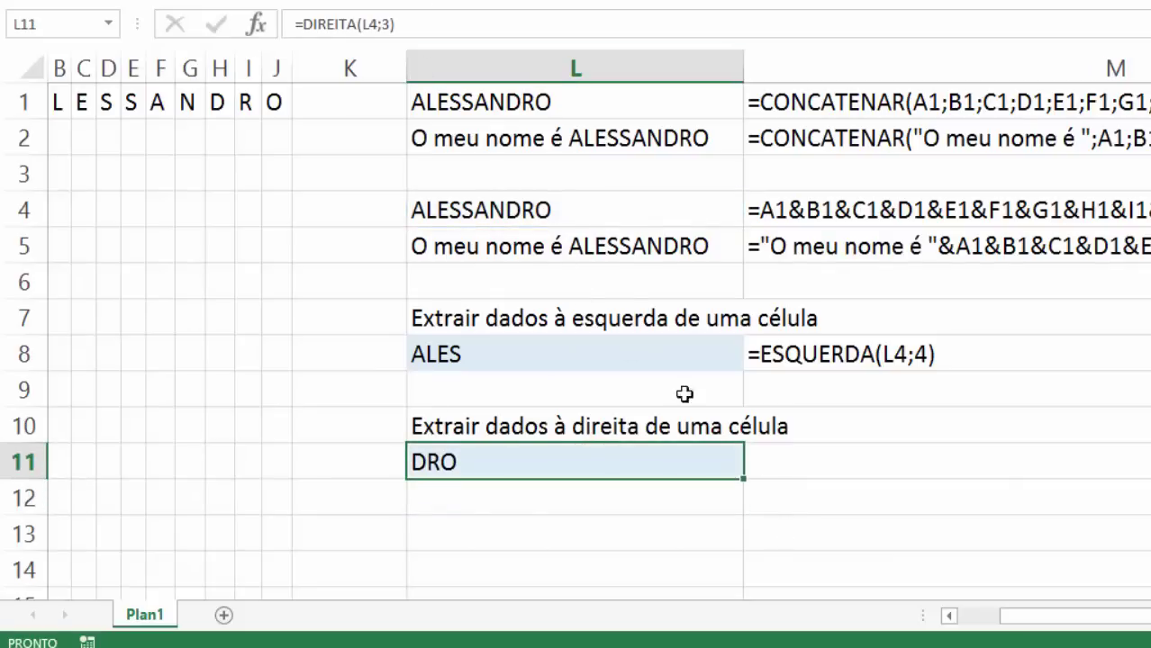
Show the text of the L11 formula in cell M11 with FÓRMULATEXTO.
click(767, 453)
text(=)
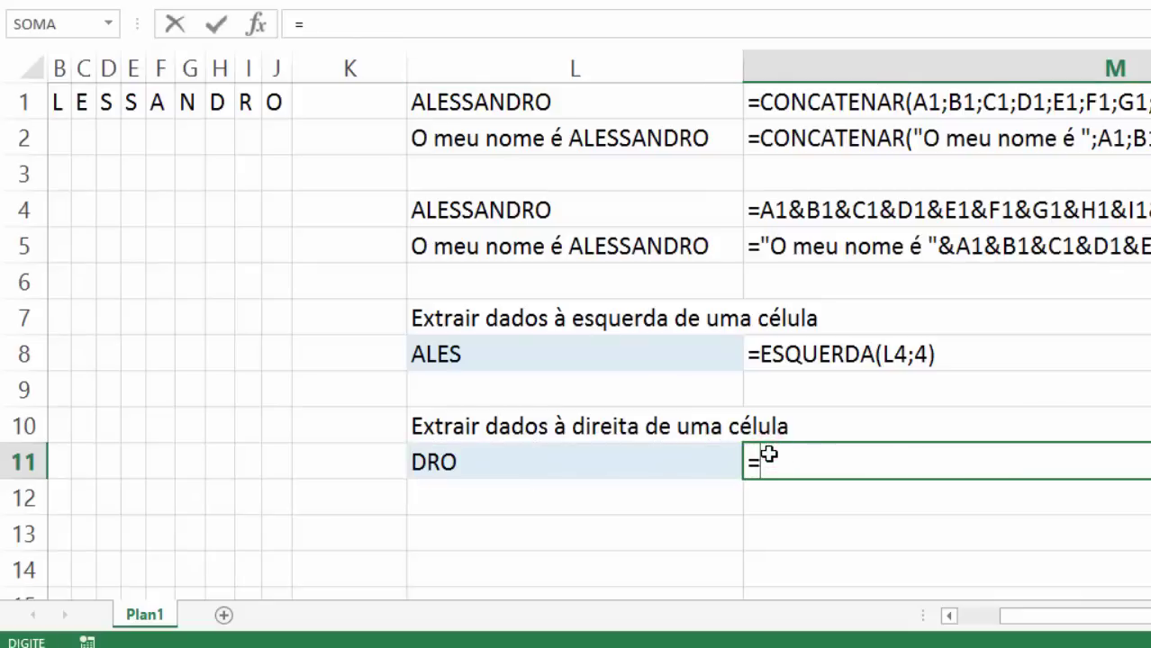
text(fórm)
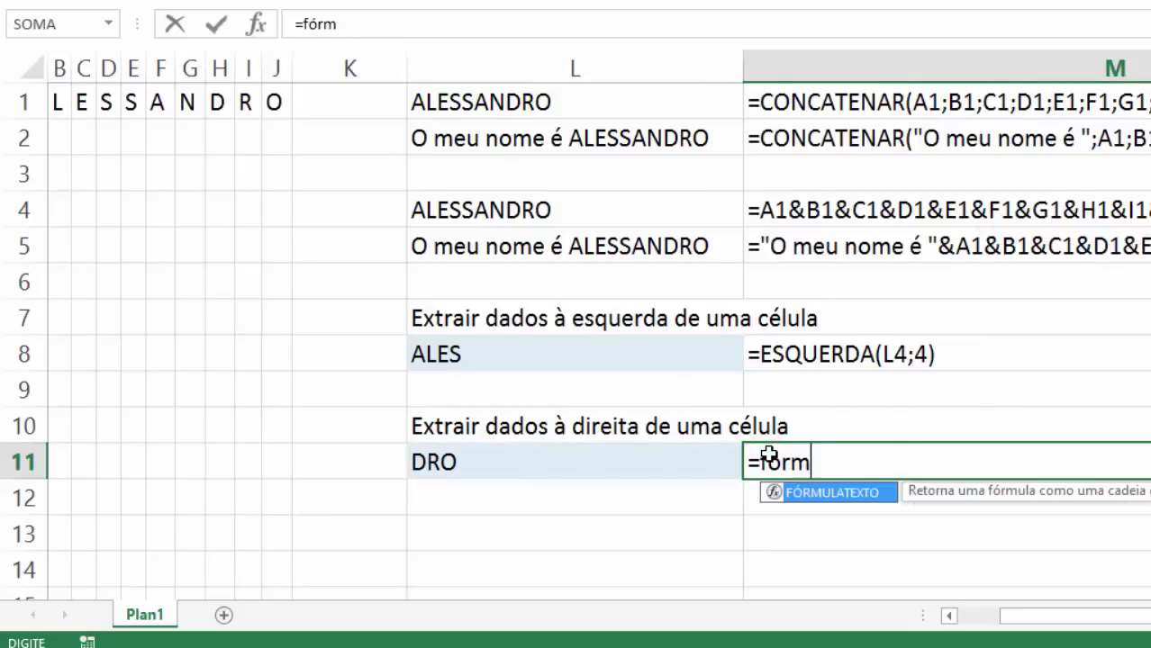
key(Tab)
key(Left)
key(Return)
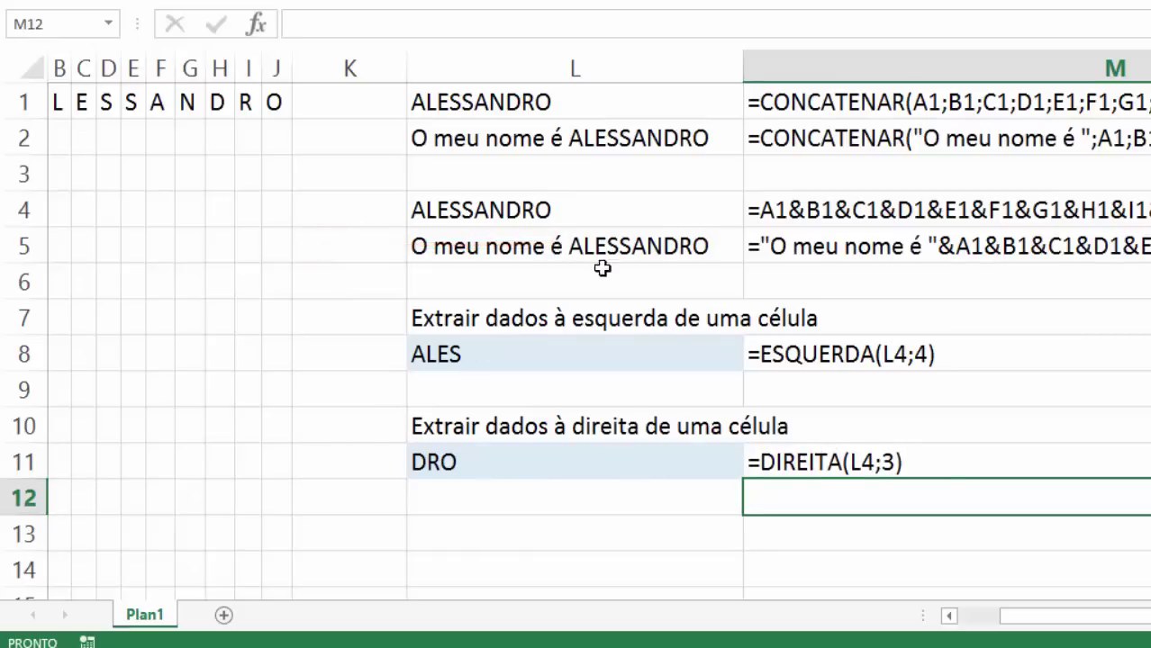
Enter the heading "Extrair dados em qualquer posição do texto" in cell L13.
click(514, 523)
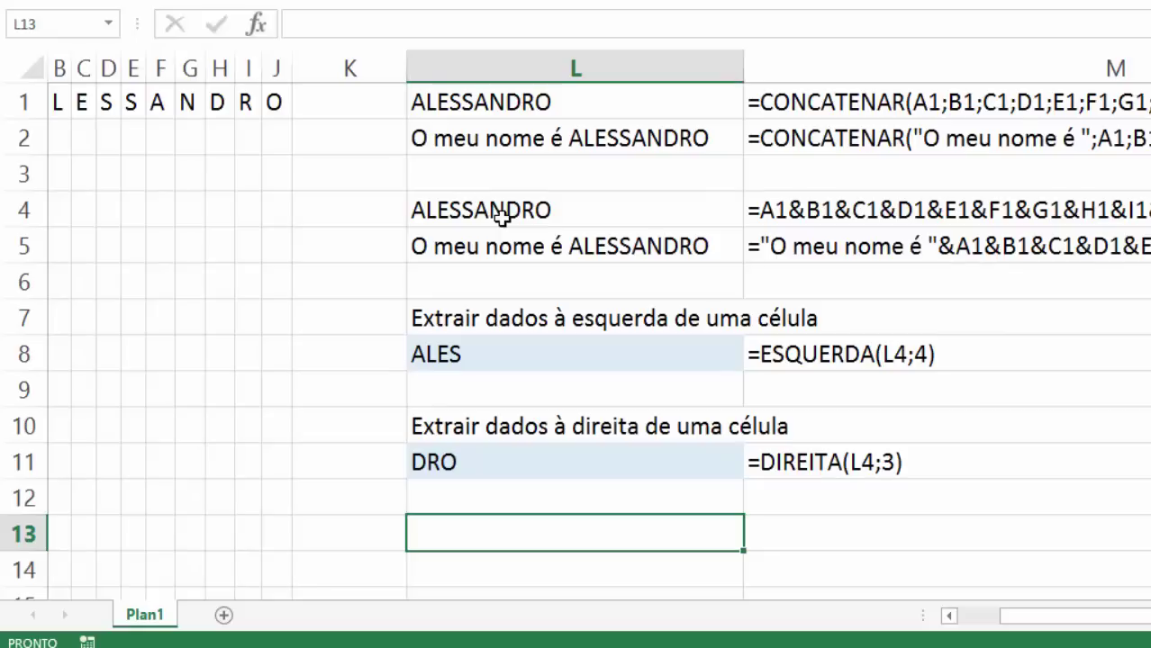
text(Ext)
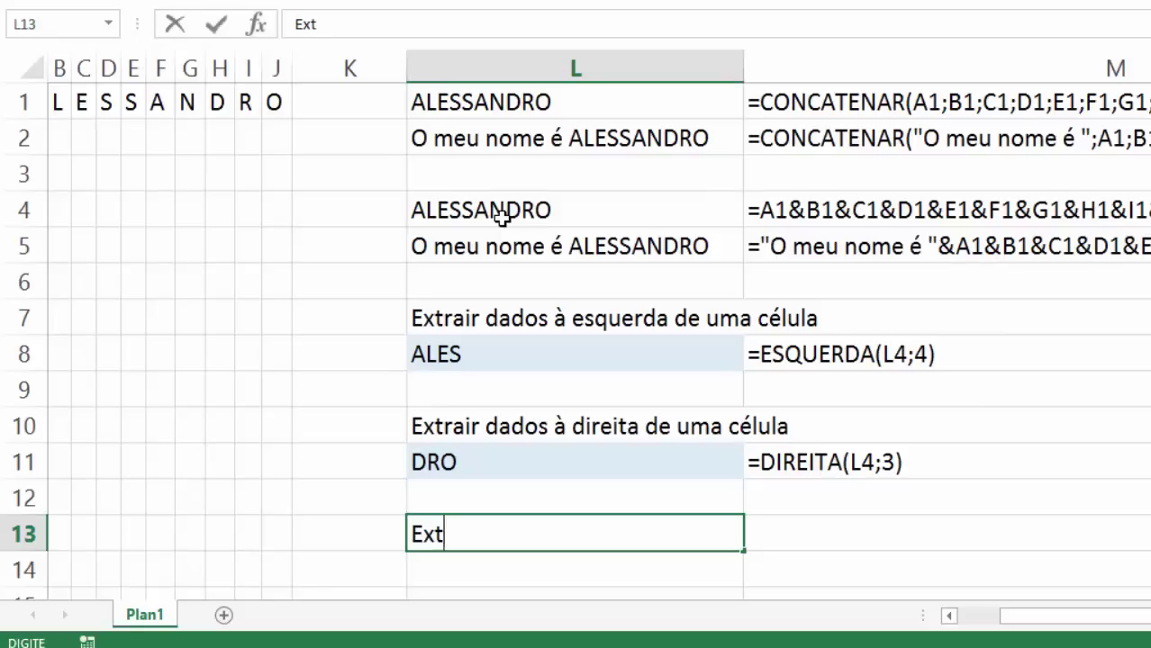
text(rair dados em )
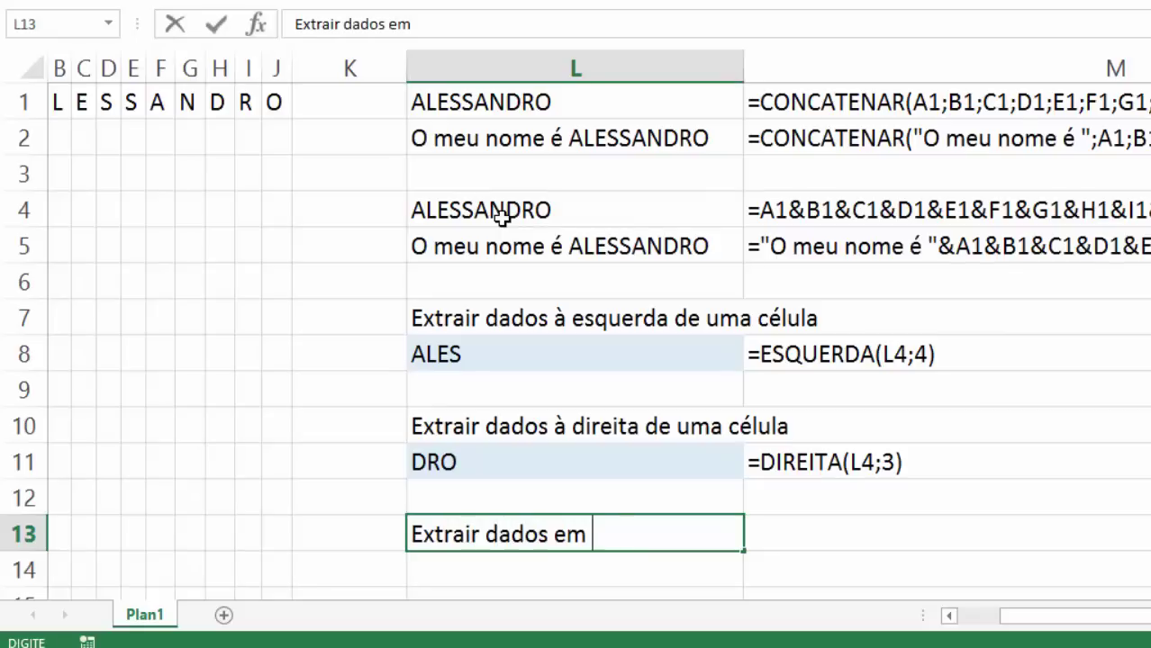
text(qualquer posição do texto)
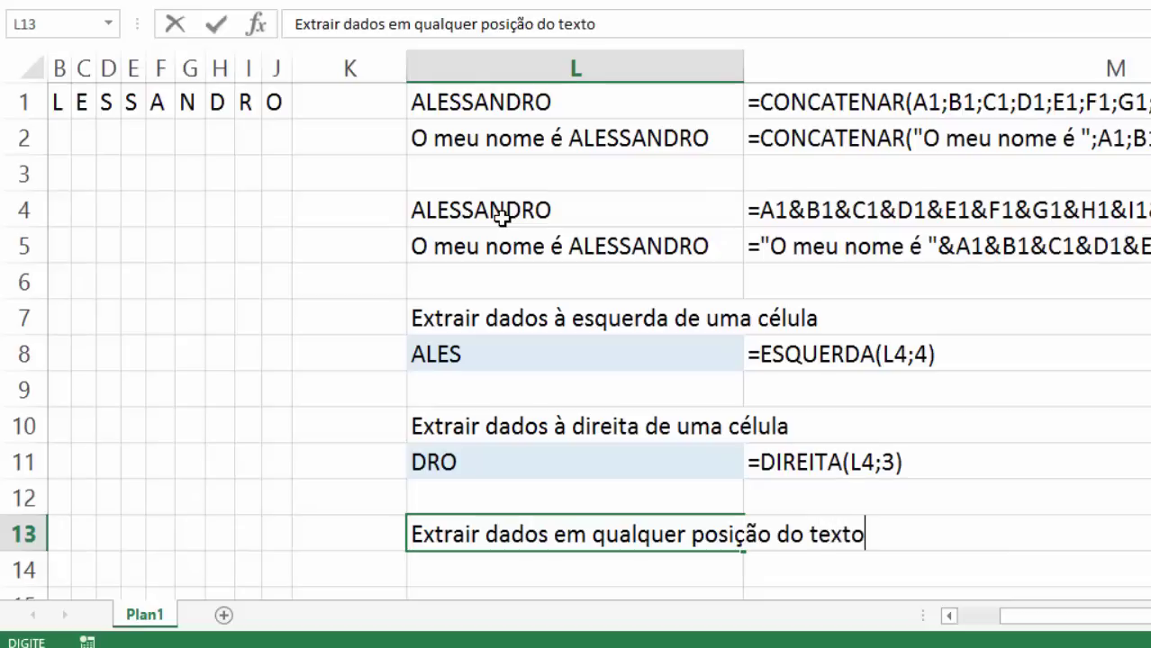
key(Return)
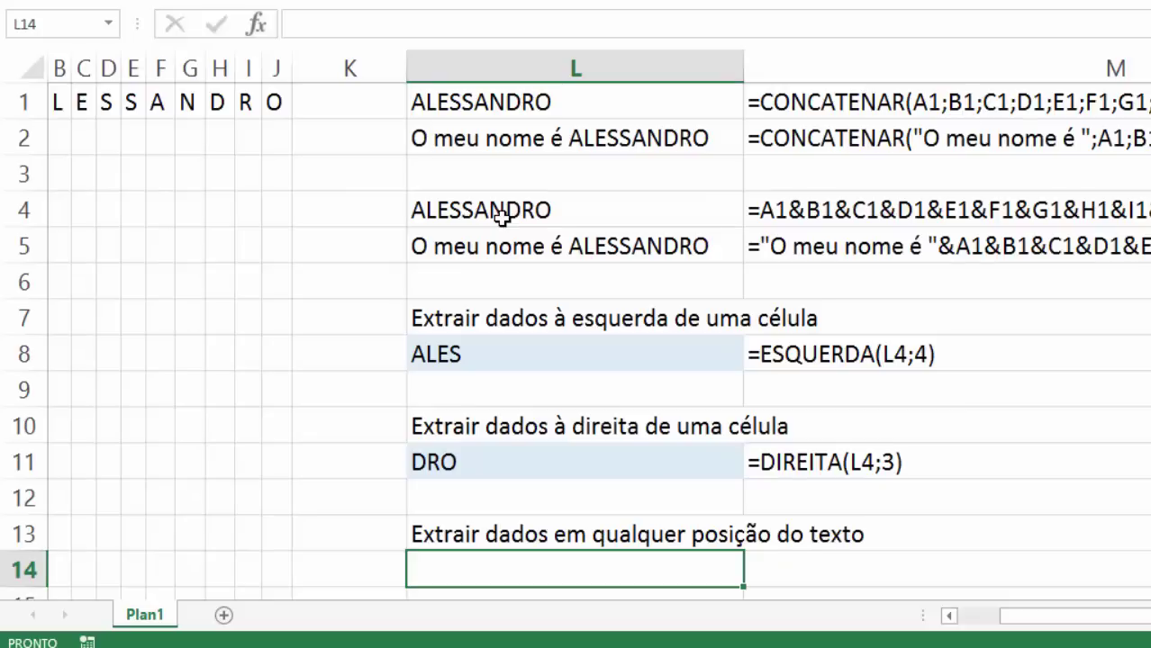
Extract three characters of L4 from the fifth position into L14 with =EXT.TEXTO(L4;5;3), and fill L14 with light blue.
text(=ext)
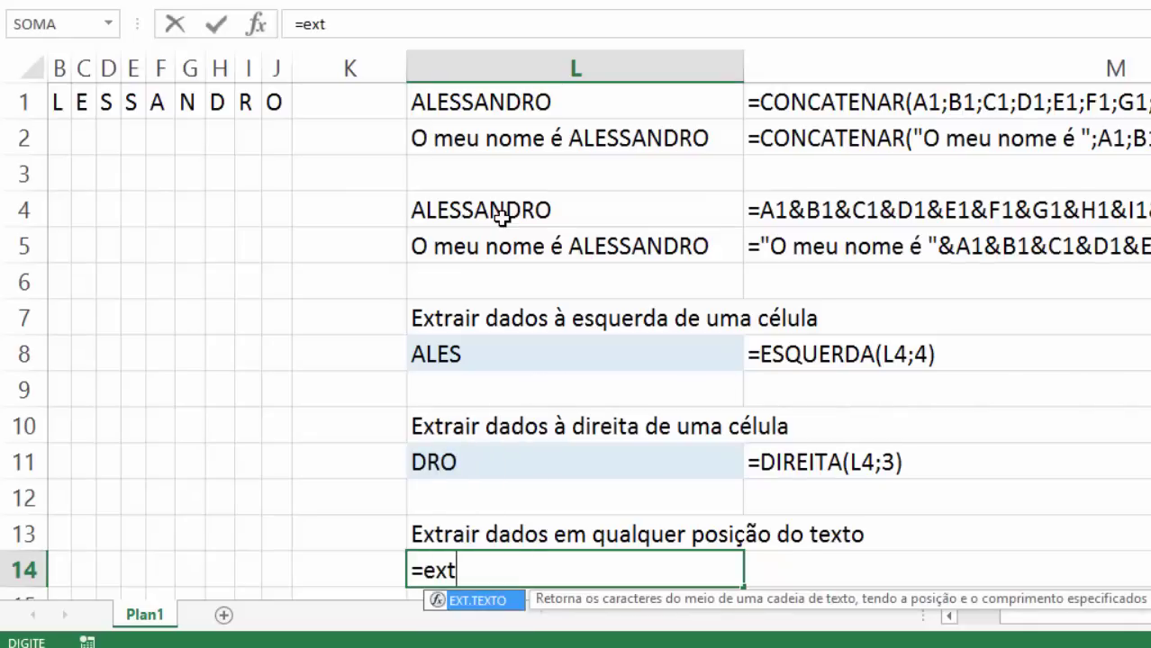
text(.texto)
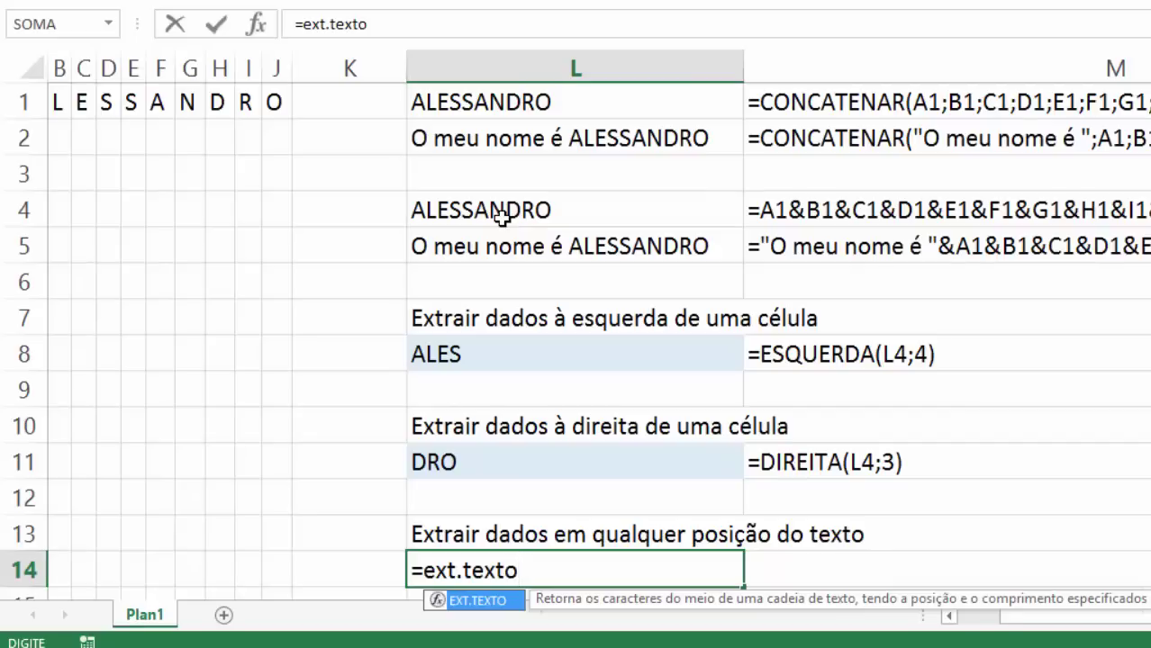
text(()
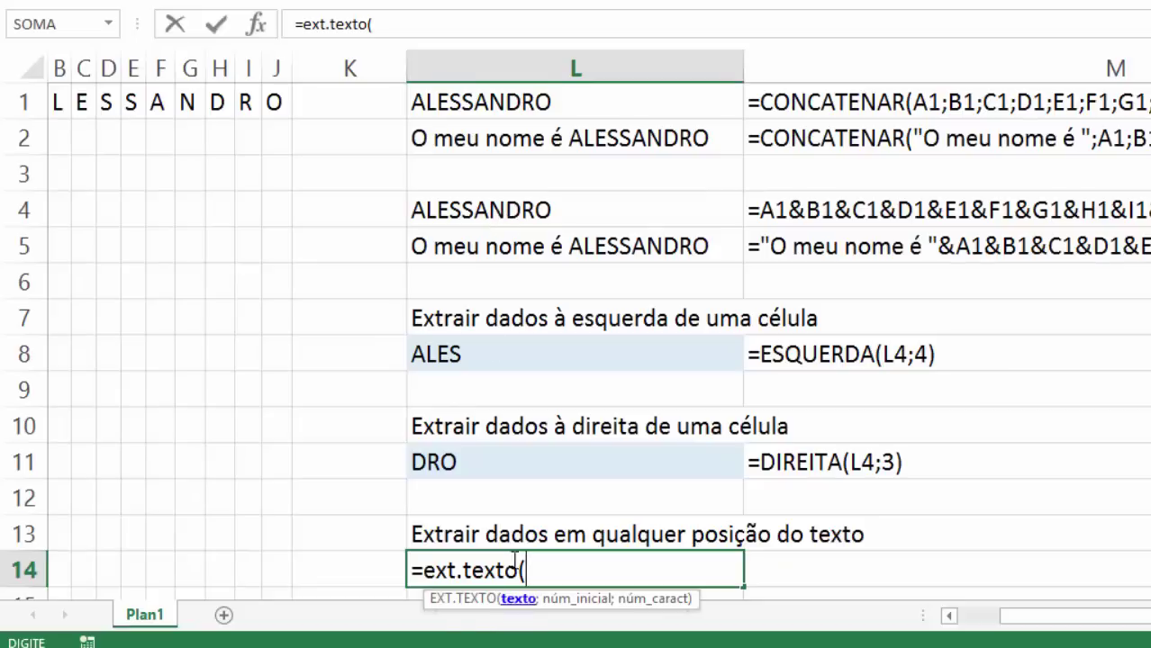
click(482, 221)
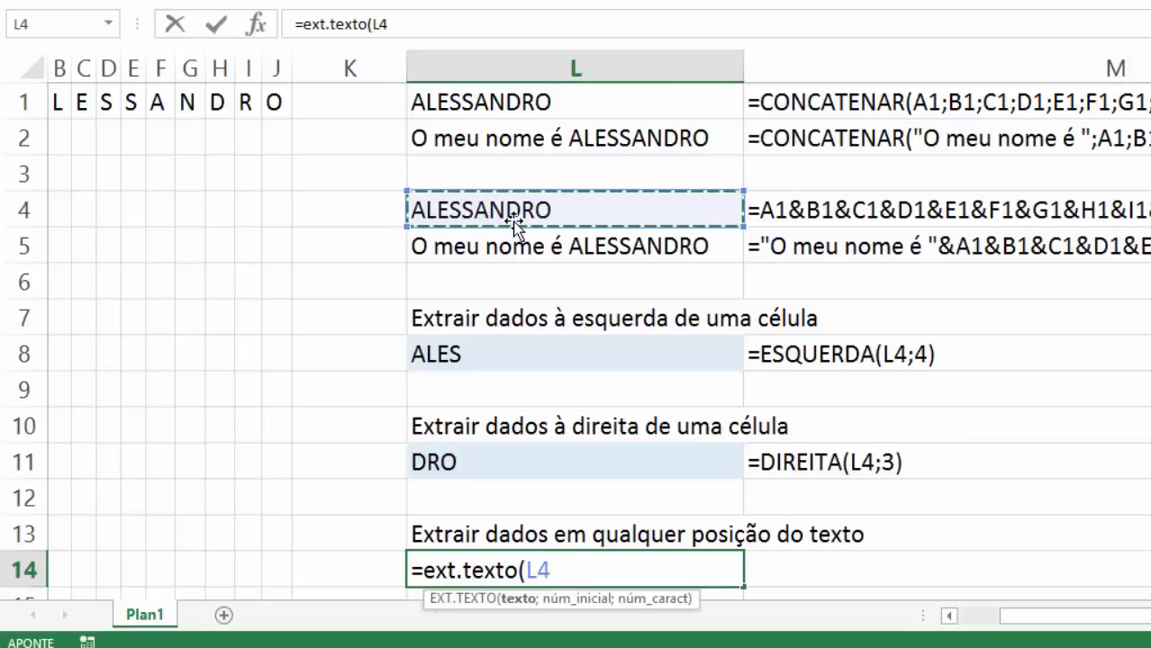
text(;)
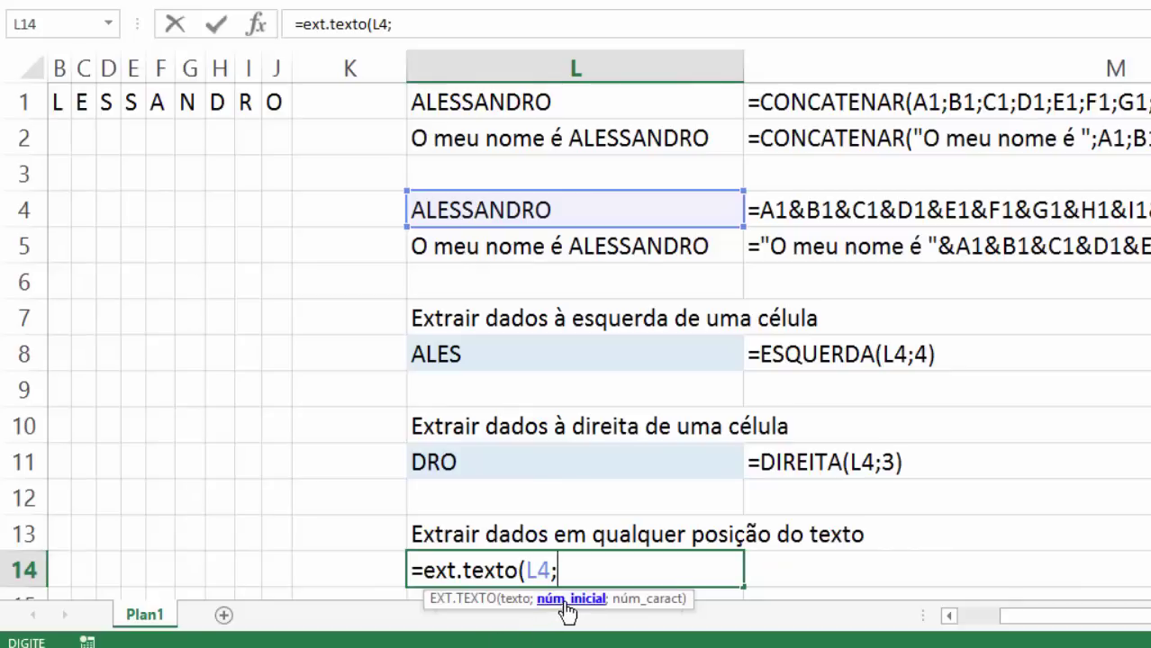
text(5;)
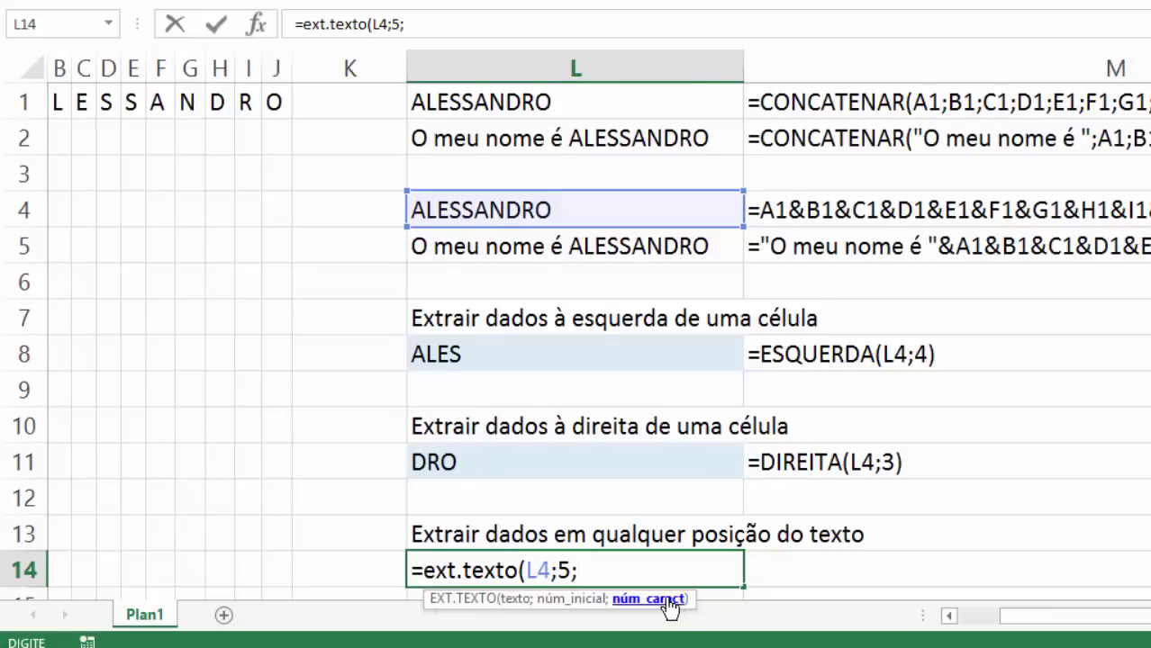
text(3)
key(Return)
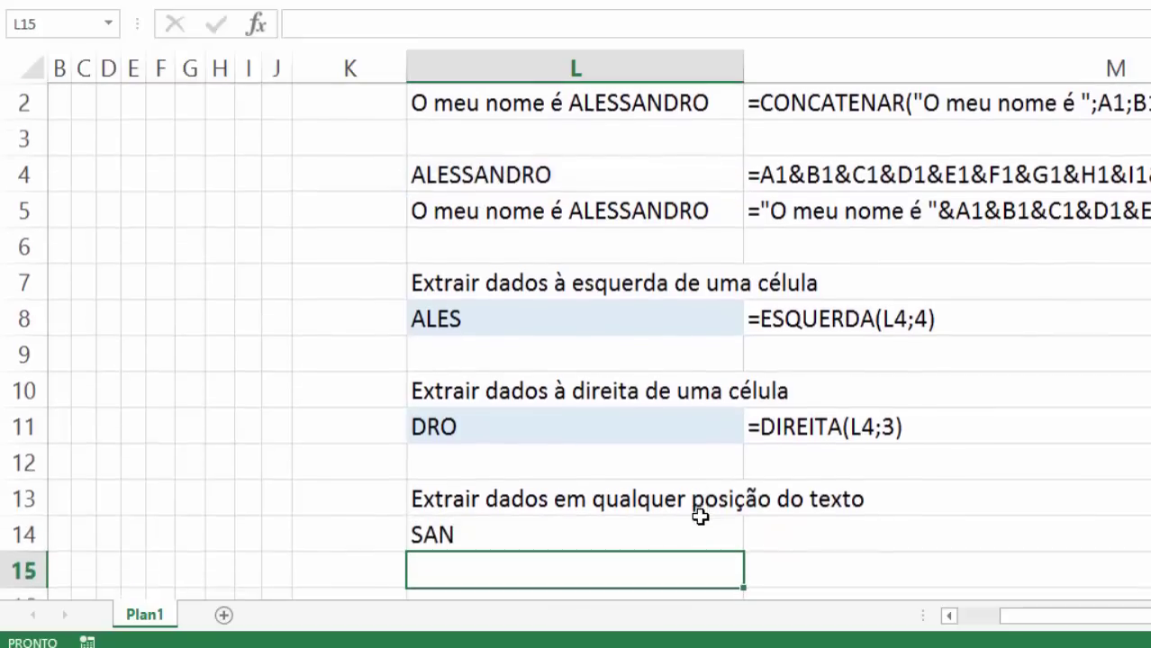
click(544, 539)
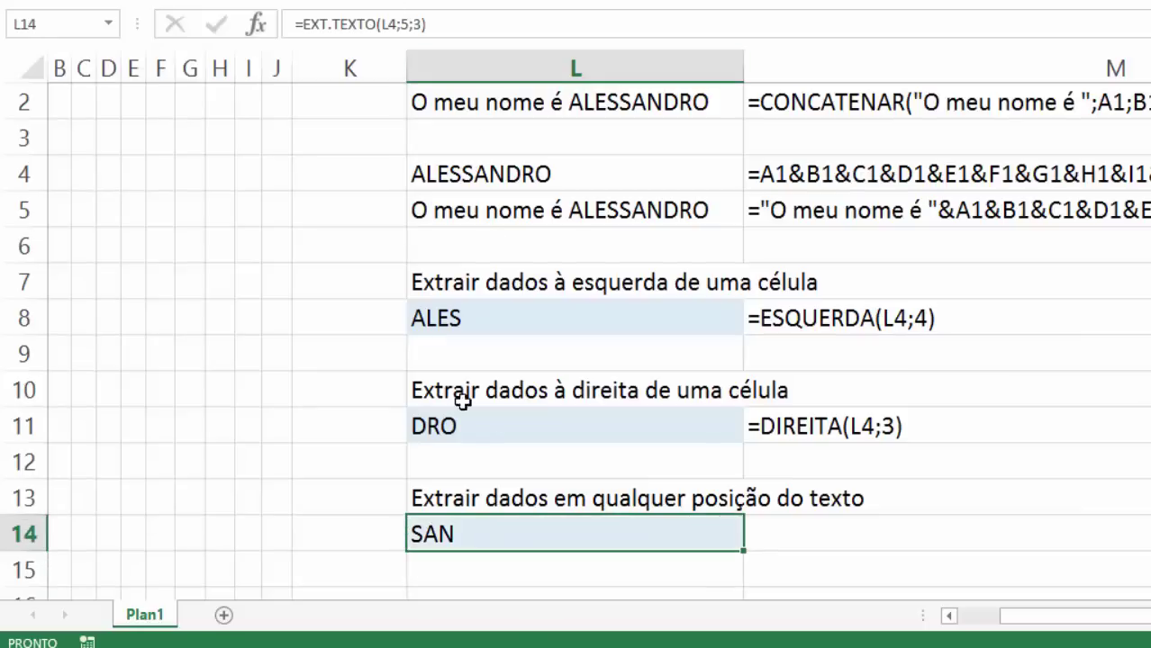
Show the text of the L14 formula in cell M14 with FÓRMULATEXTO.
click(770, 426)
click(797, 543)
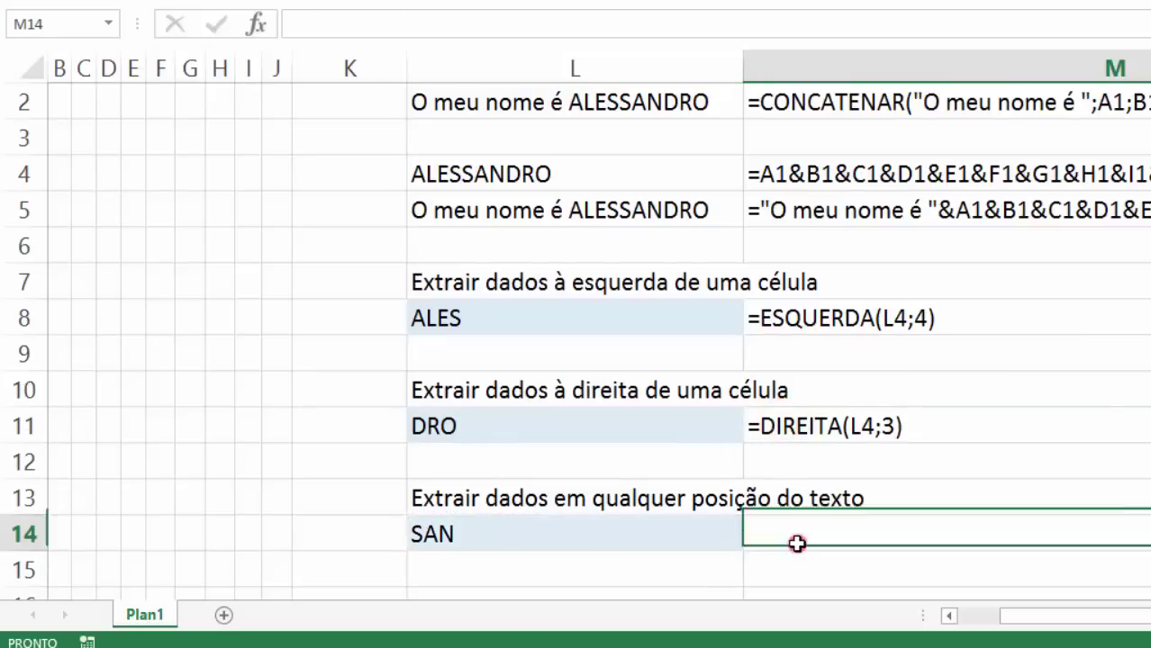
text(=fórm)
key(Tab)
key(Left)
key(Return)
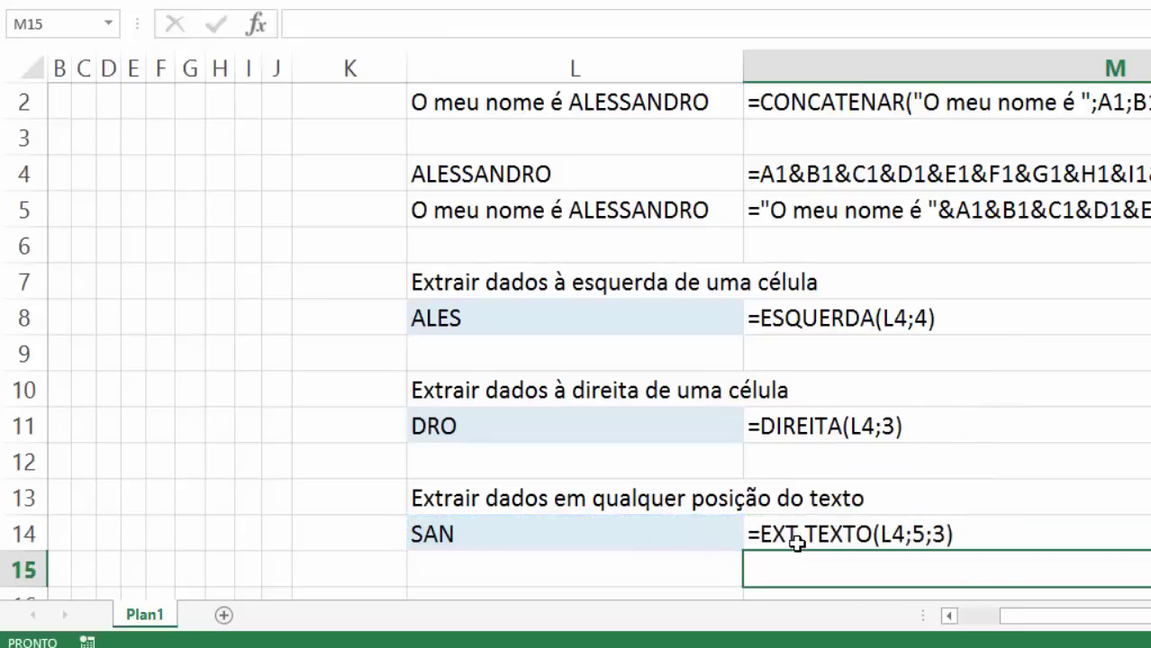